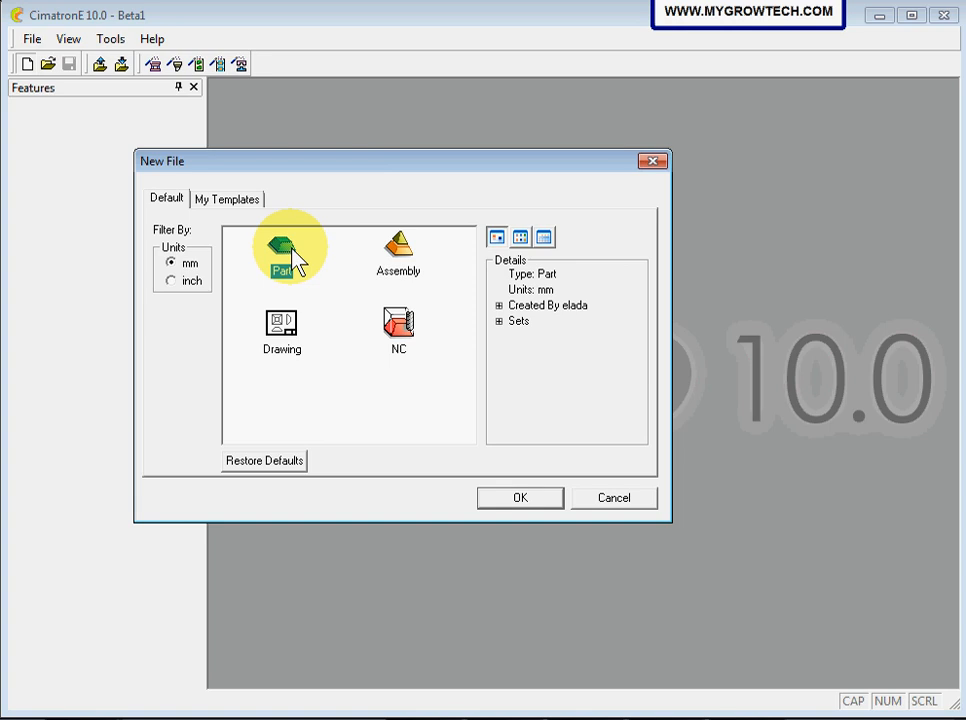
left_click(409, 262)
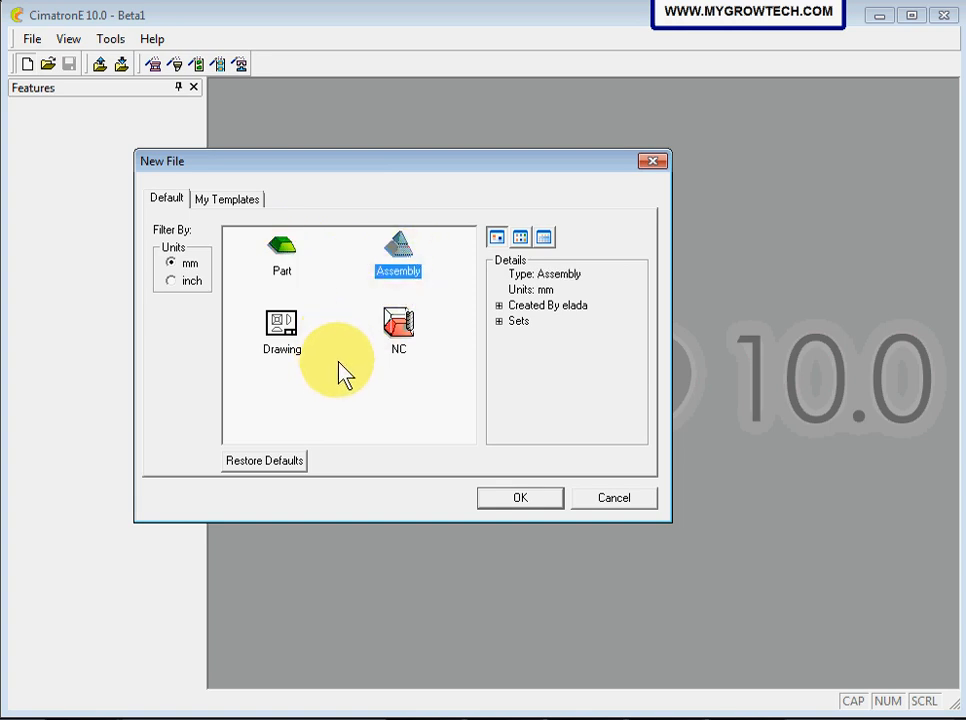
left_click(285, 342)
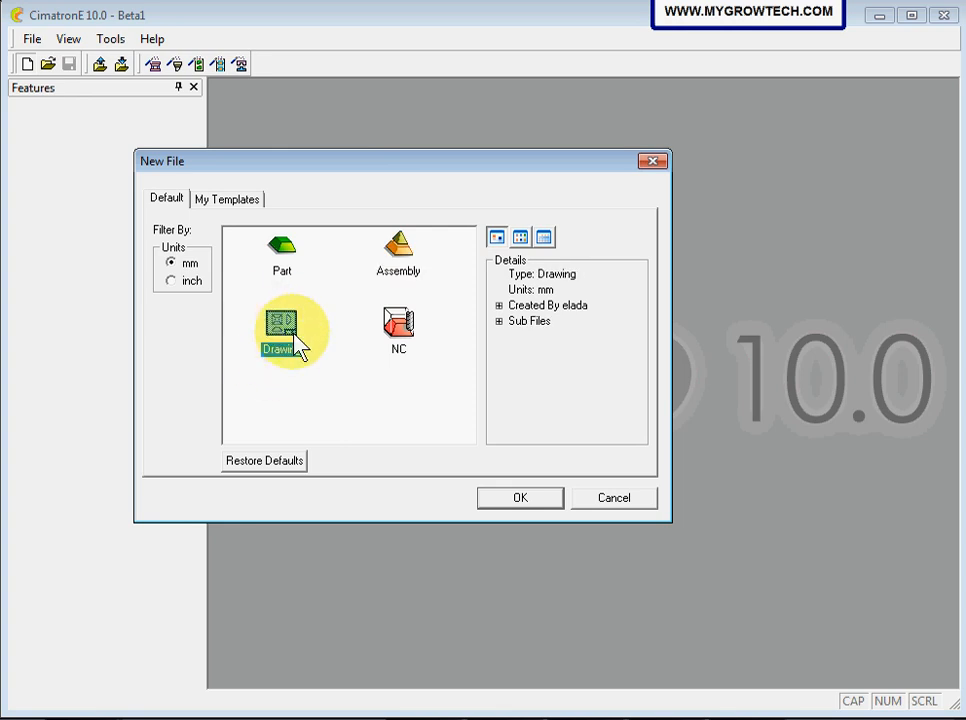
left_click(400, 338)
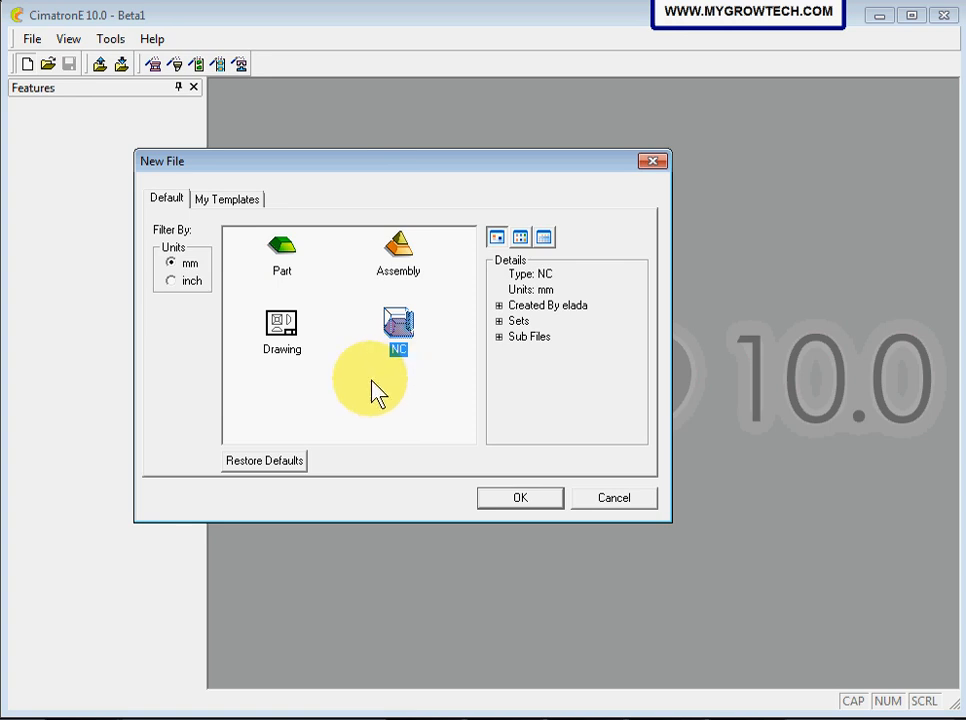
left_click_drag(318, 167, 342, 165)
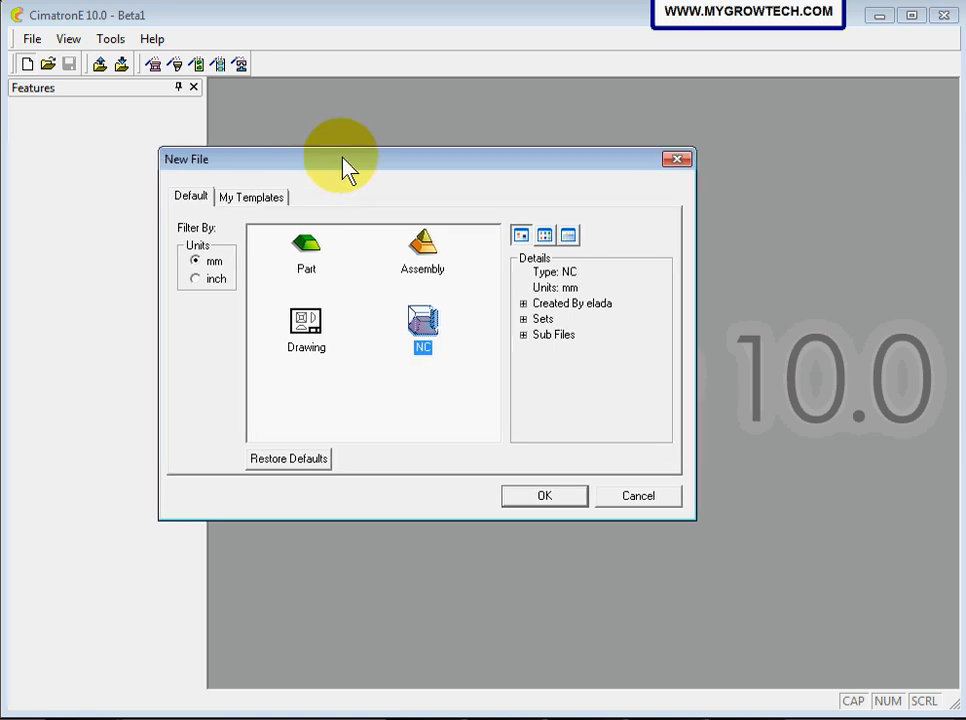
Step: Create a new part file with inch units
left_click(308, 245)
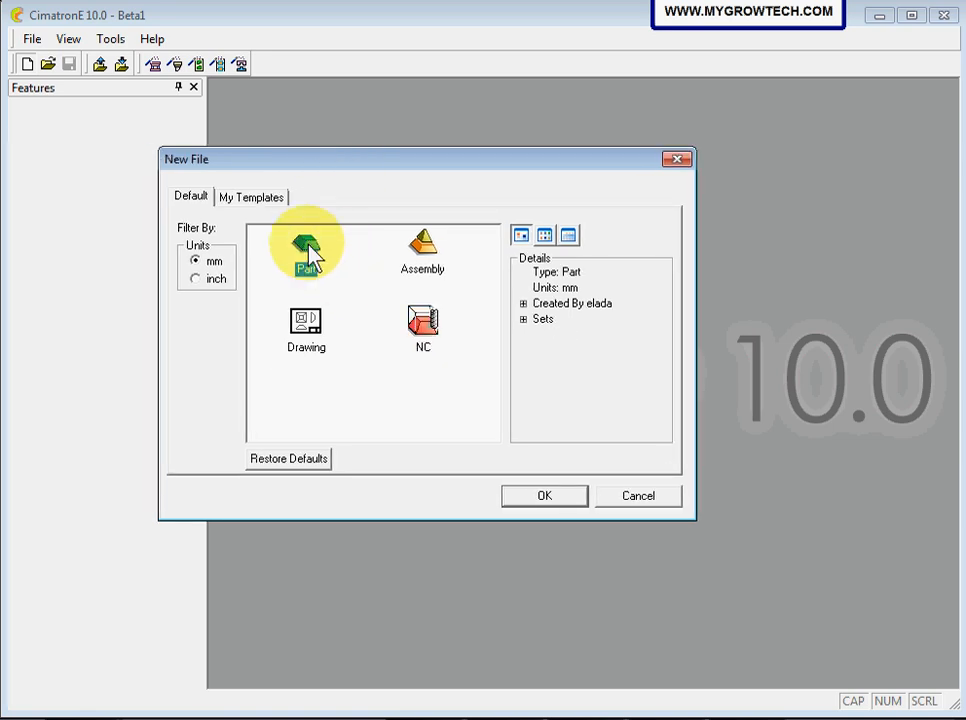
left_click(197, 281)
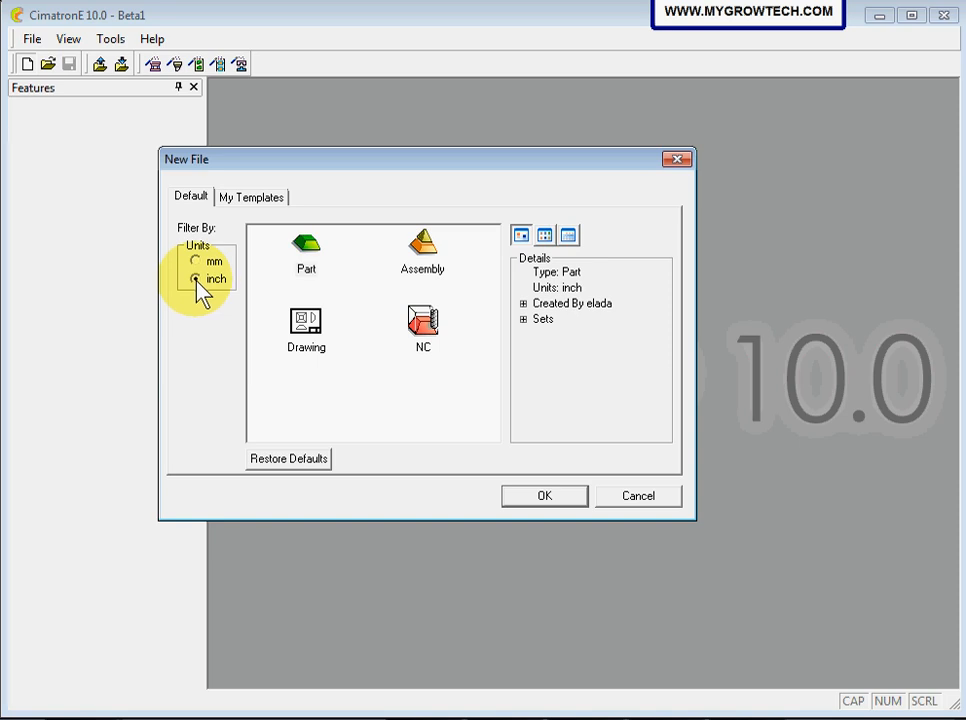
left_click(541, 500)
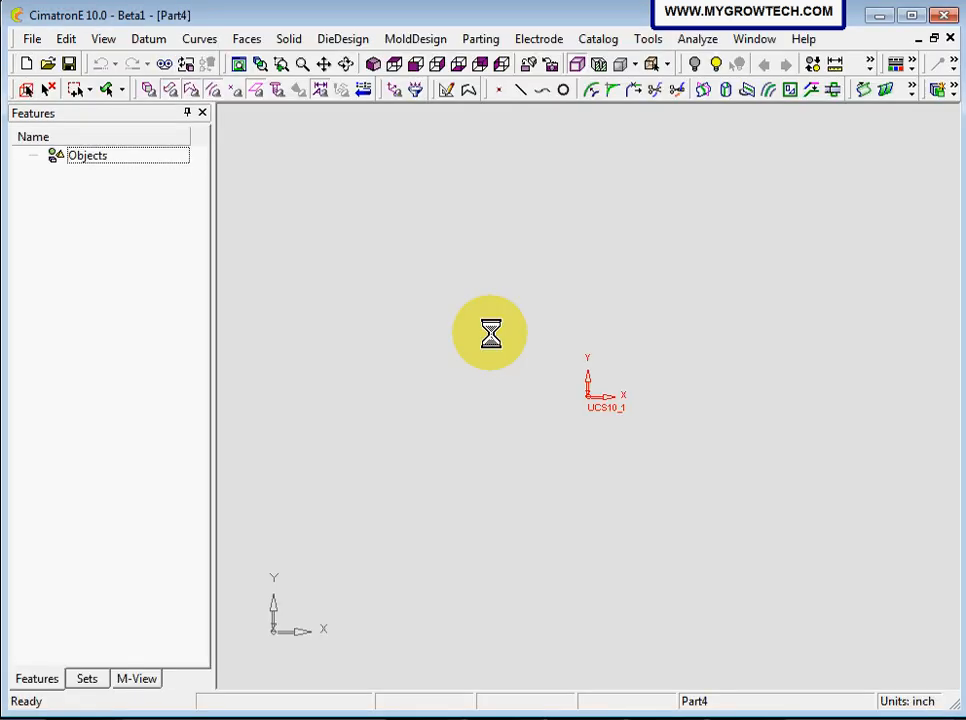
Step: Save the new part as "blender part" in the C001_Blender folder
left_click(70, 65)
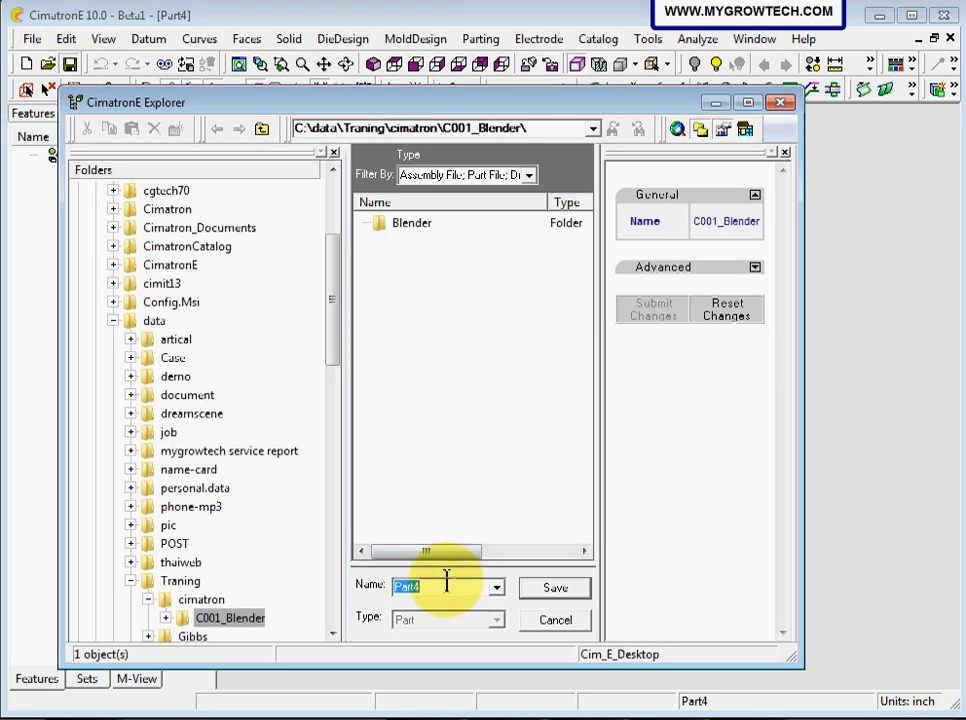
type("blender pa")
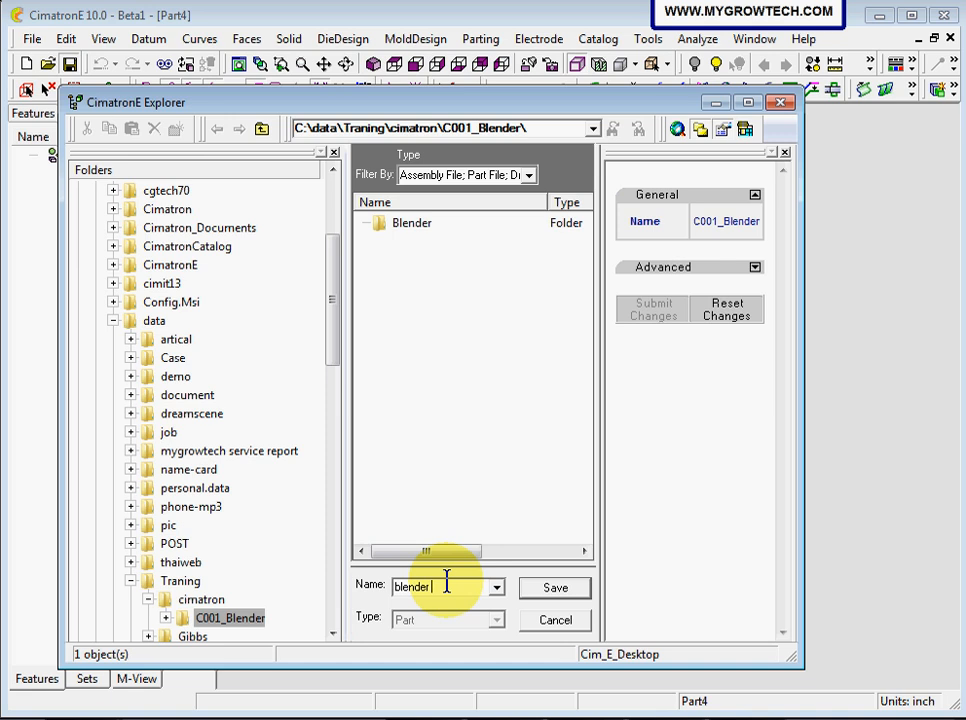
type("rt")
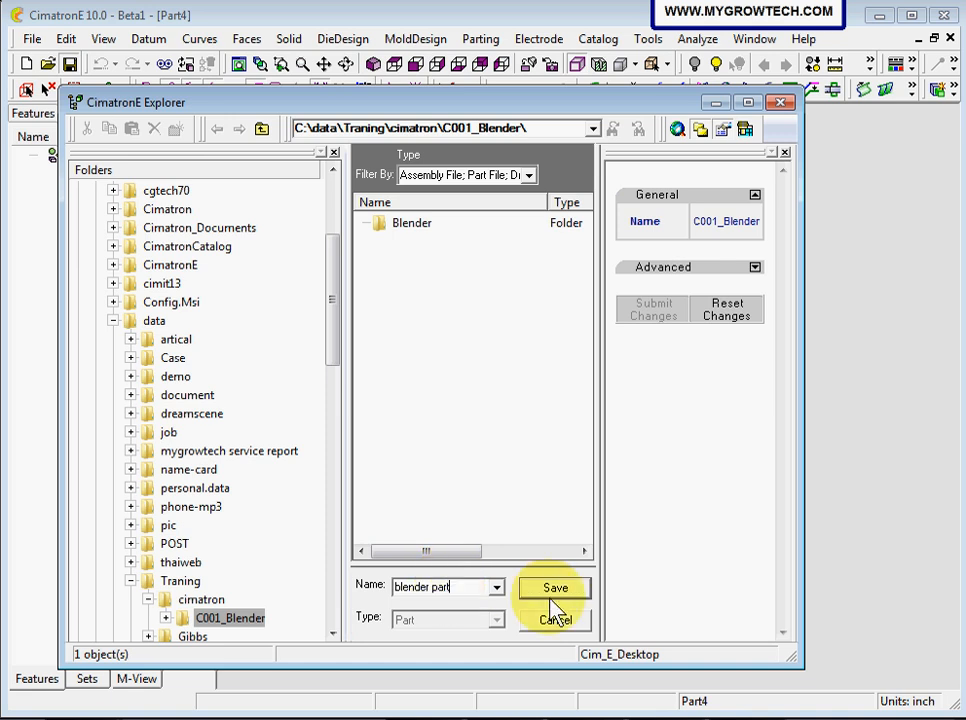
left_click(558, 592)
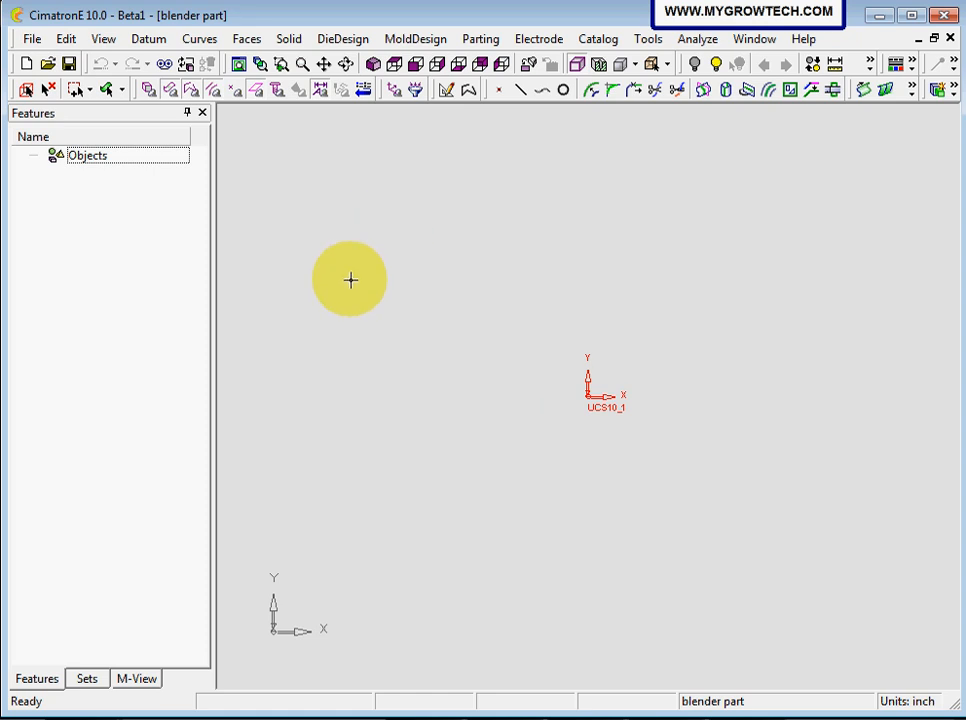
Step: Define the main datum planes on the existing UCS and show them in isometric view
left_click(153, 43)
mouse_move(160, 65)
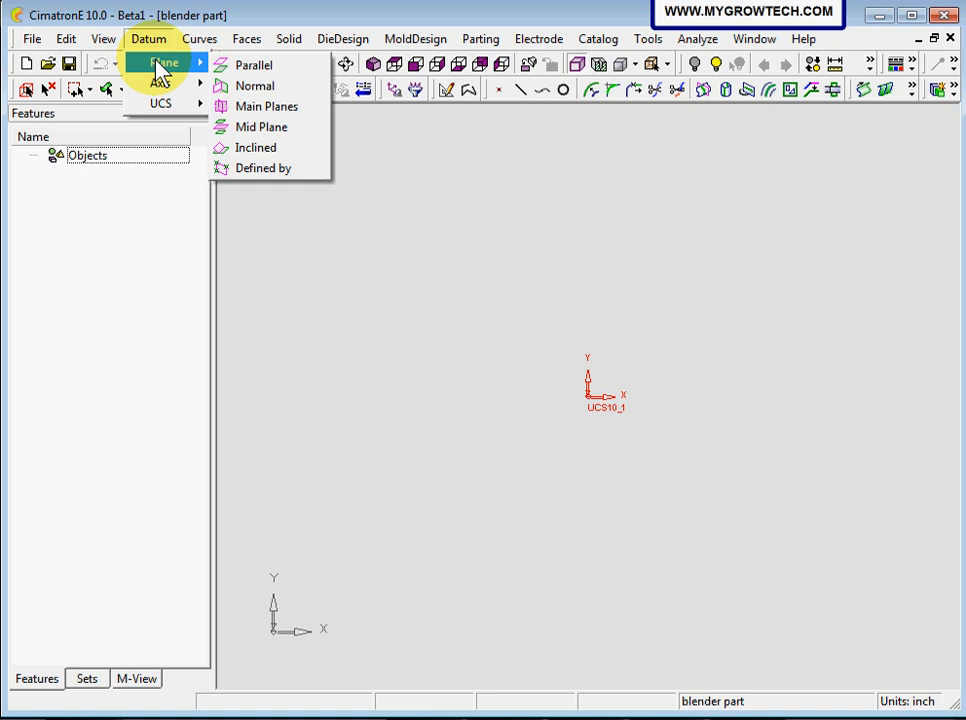
left_click(252, 107)
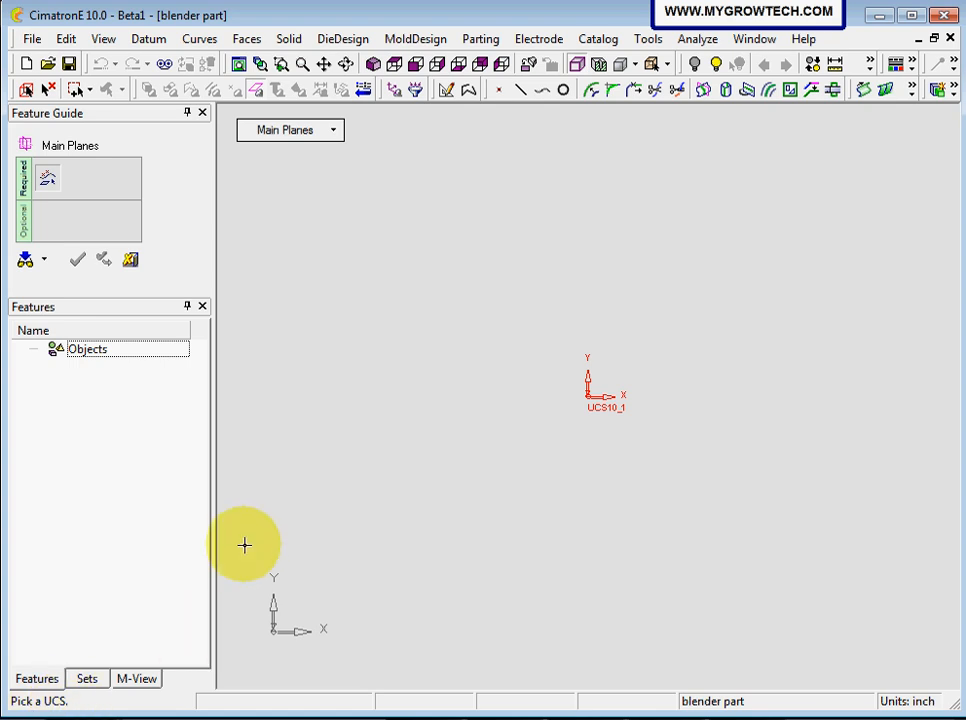
left_click(596, 402)
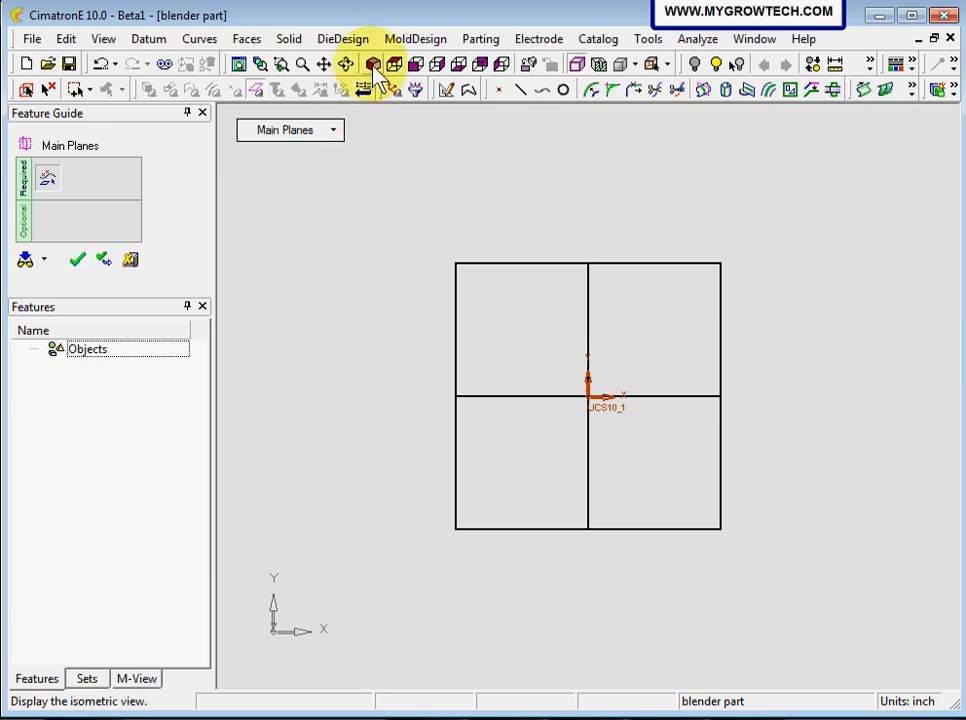
left_click(373, 64)
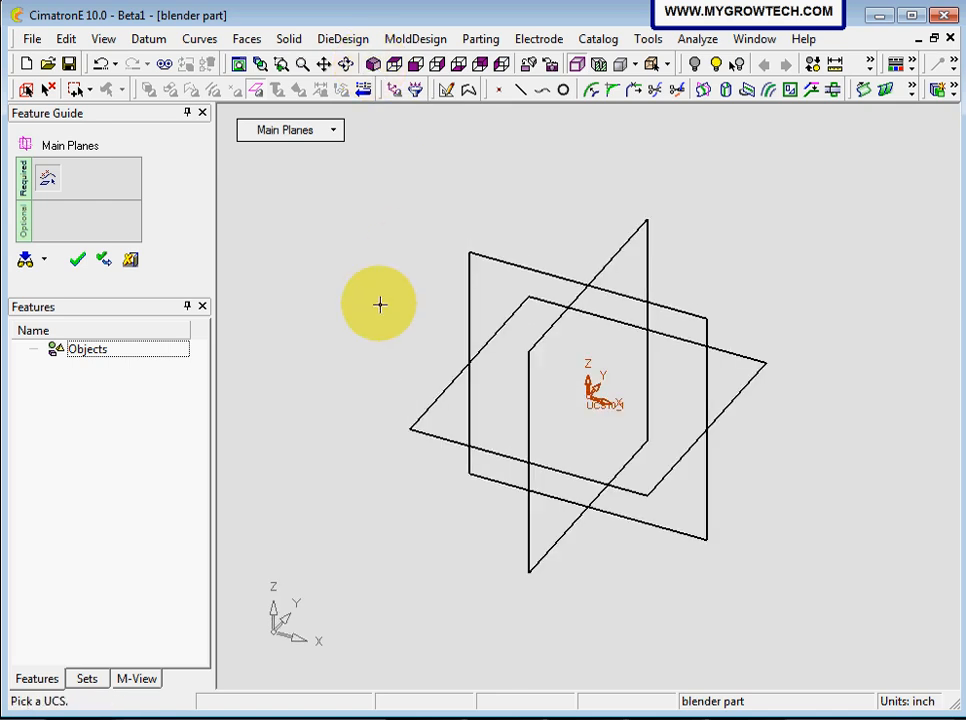
Step: Preview the single XY plane option and the single YZ plane option on the UCS
left_click(335, 130)
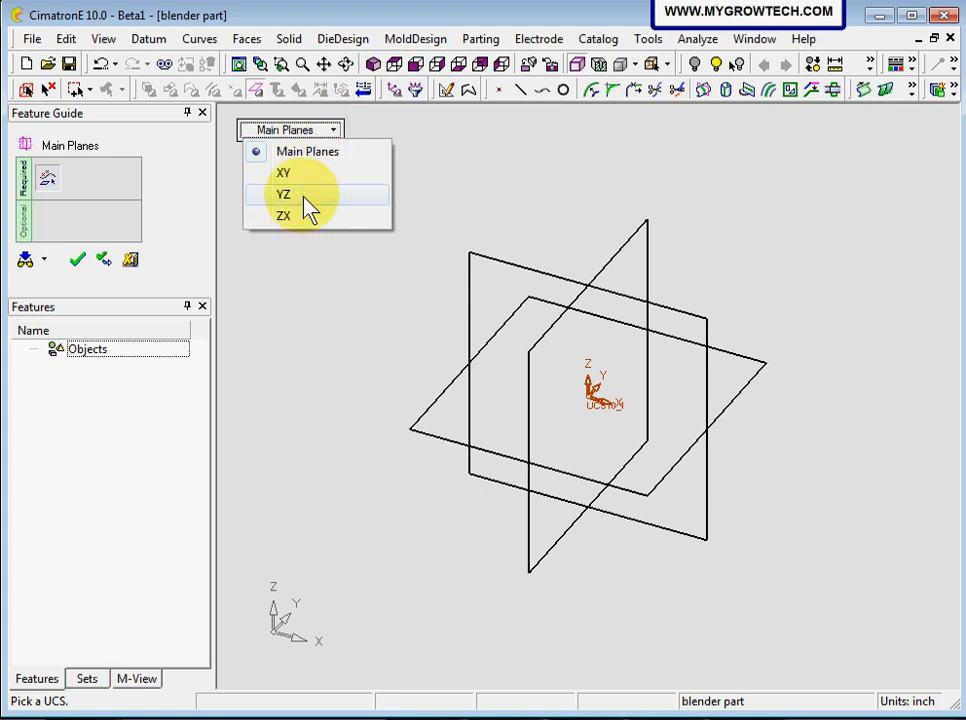
left_click(295, 172)
left_click(272, 131)
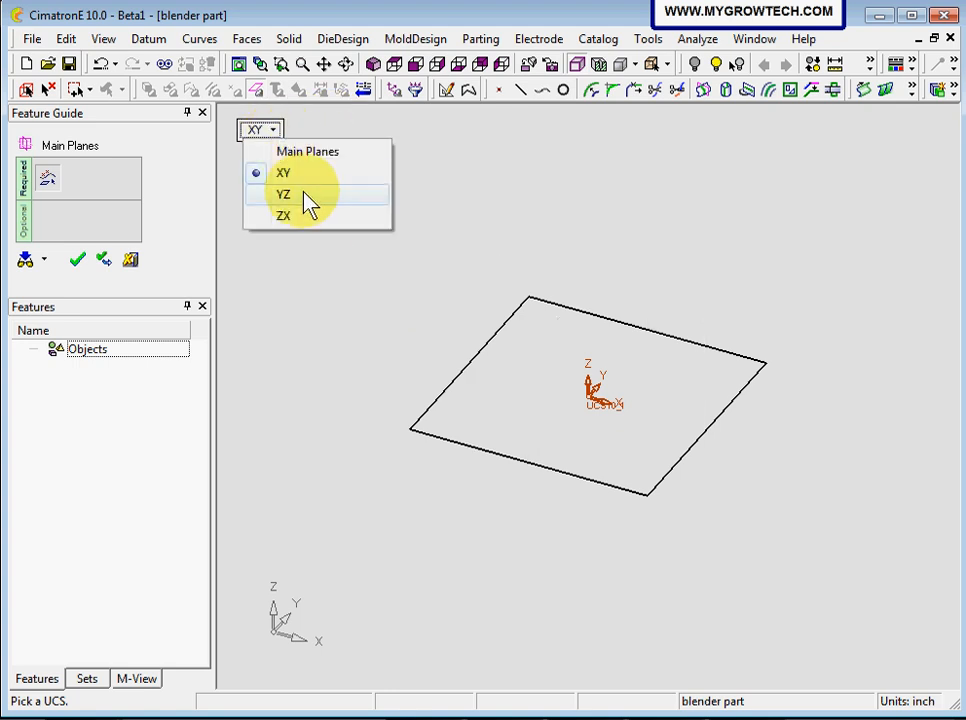
left_click(285, 195)
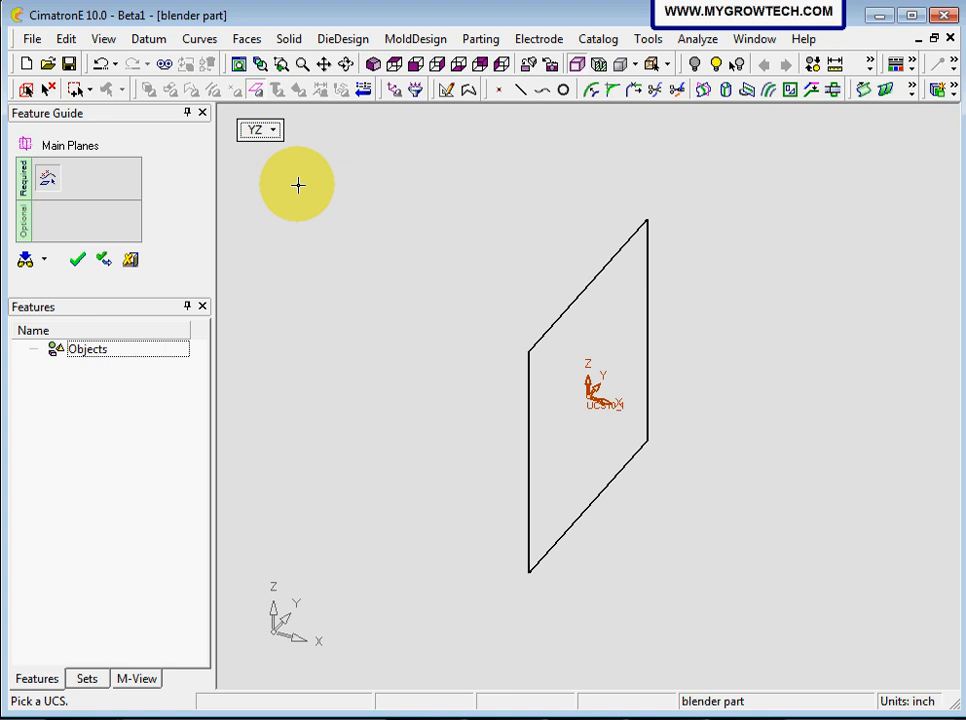
Step: Set the plane option back to Main Planes and create all three datum planes
left_click(268, 130)
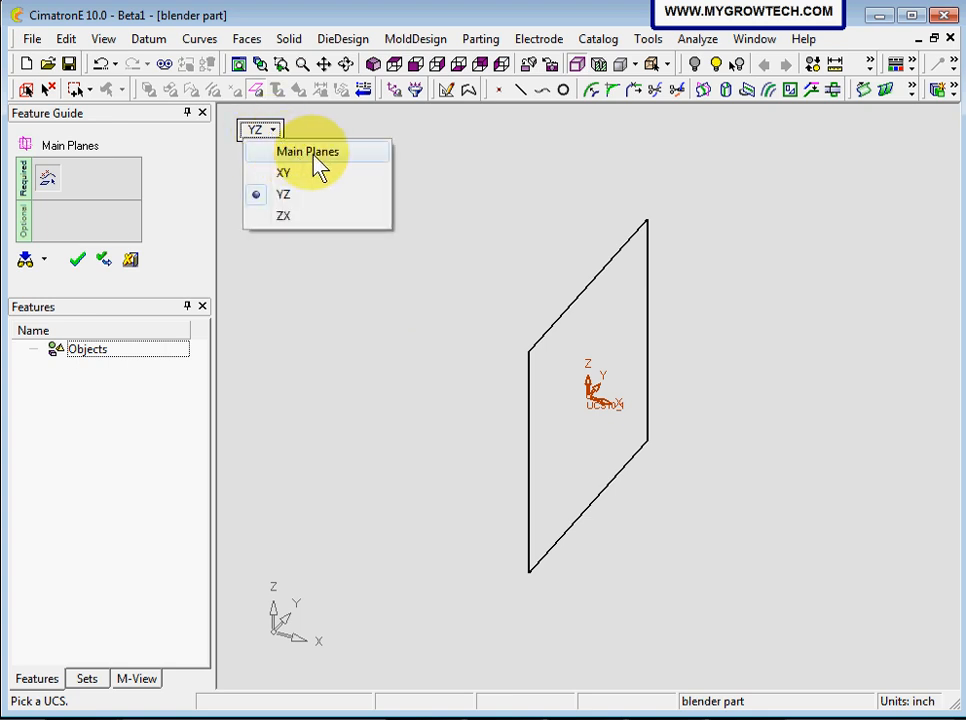
left_click(311, 152)
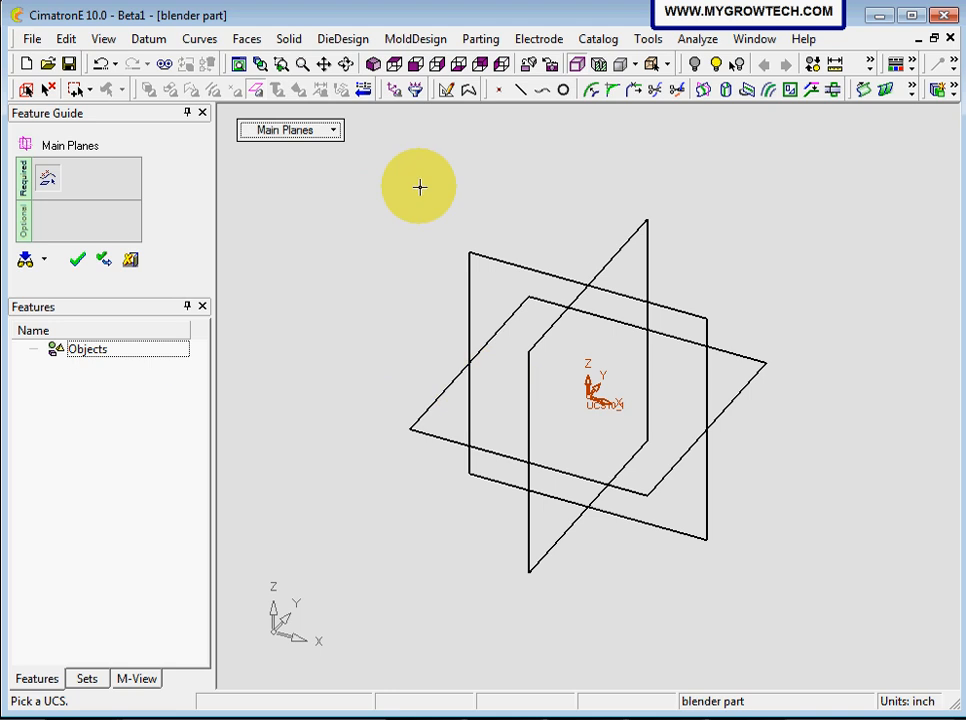
left_click(77, 262)
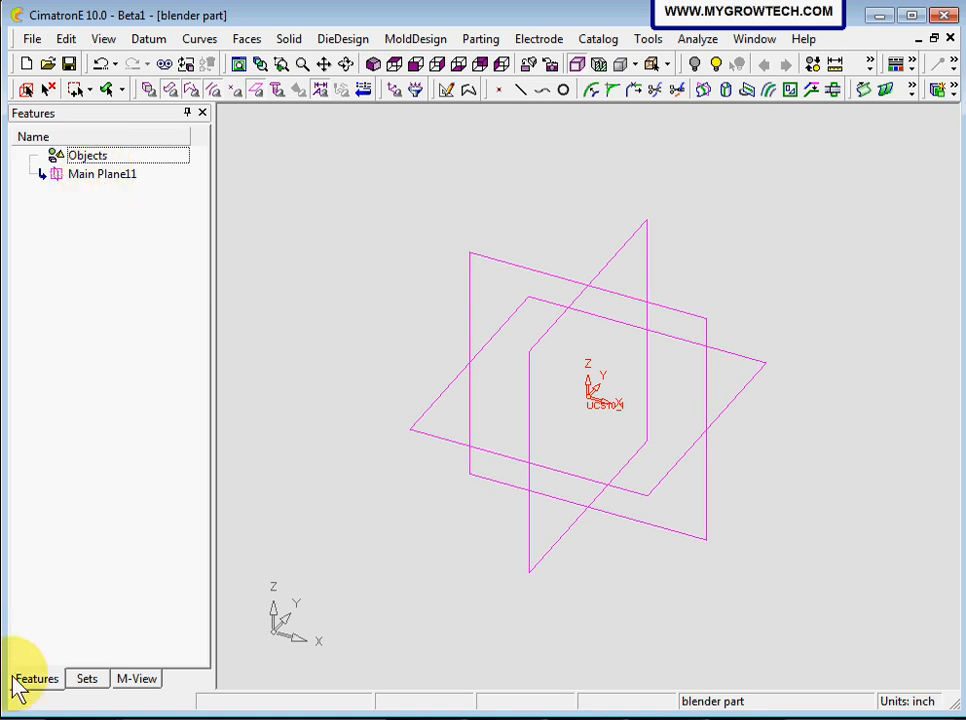
Step: Rename the datum plane feature as "Main Plane"
left_click(120, 176)
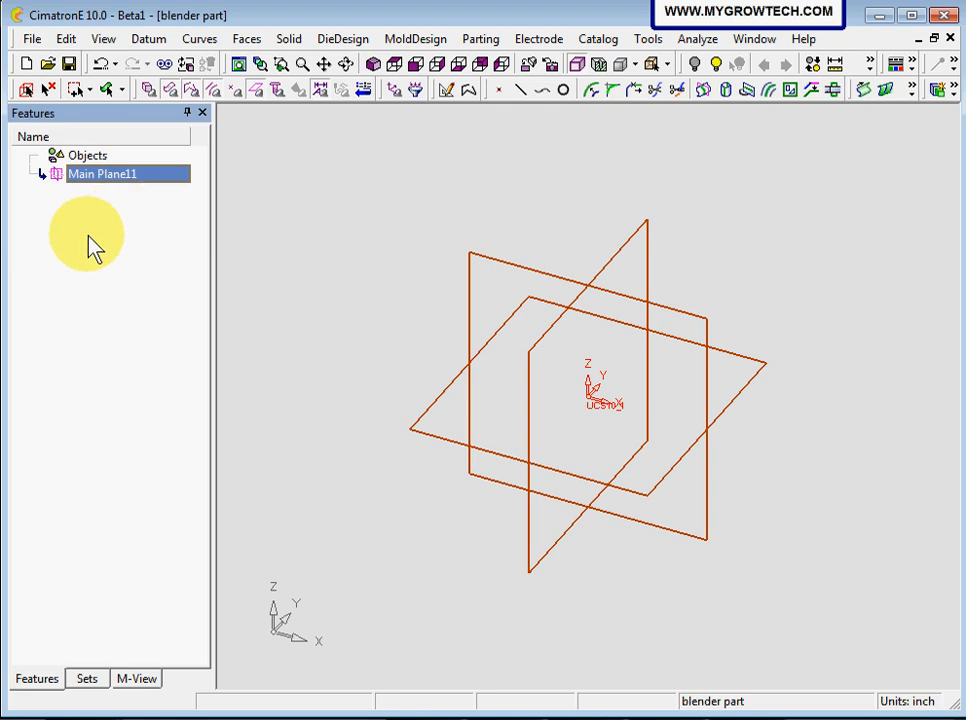
right_click(96, 178)
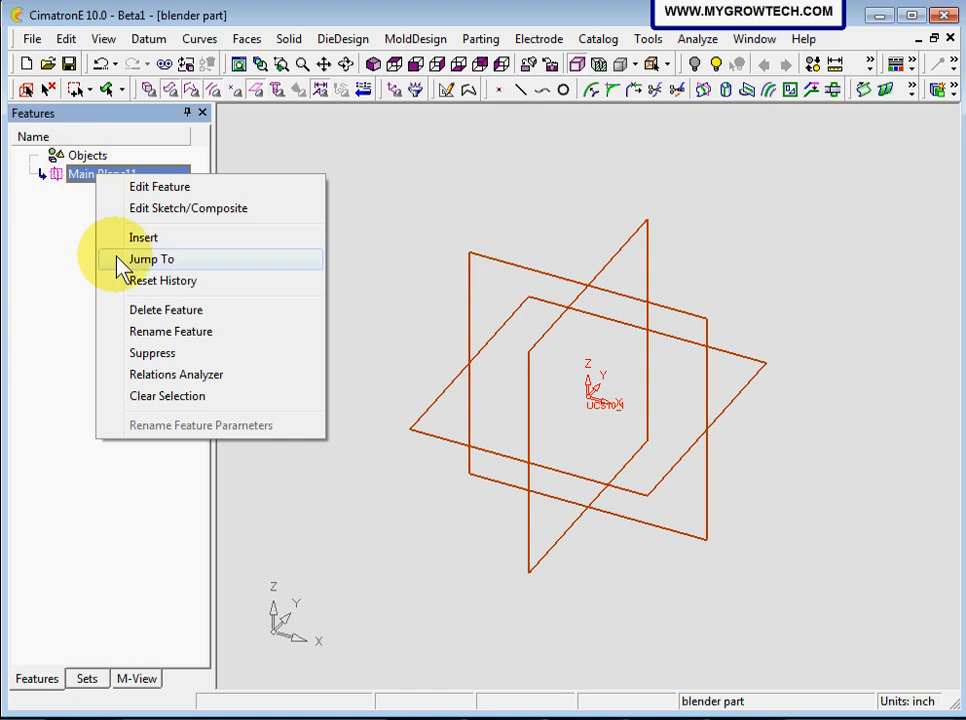
left_click(197, 336)
left_click(142, 177)
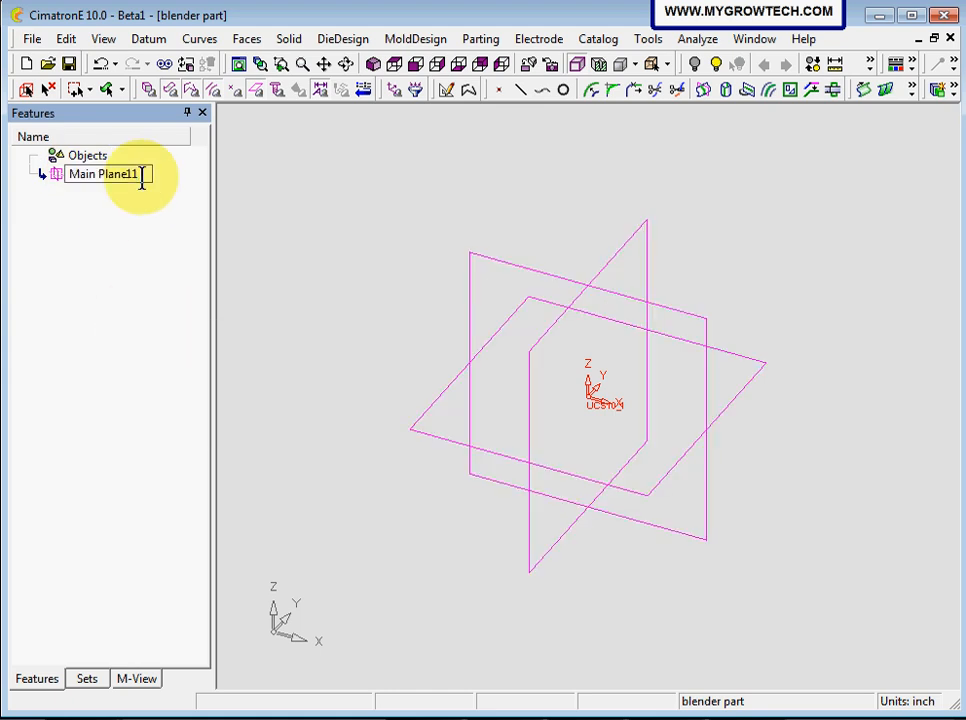
key("BackSpace")
key("BackSpace")
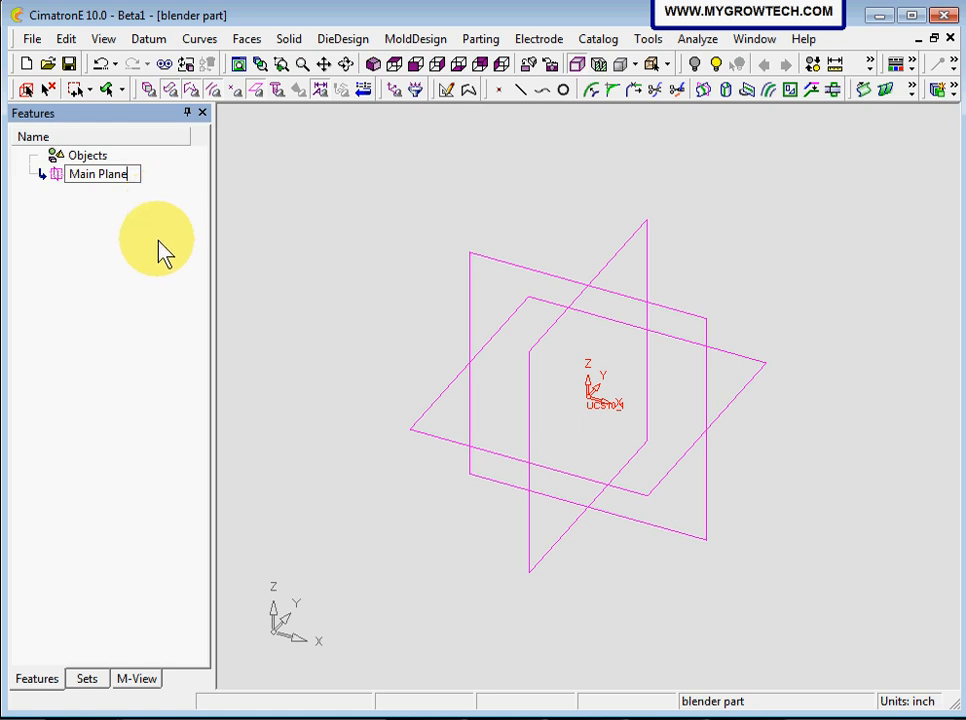
key("Return")
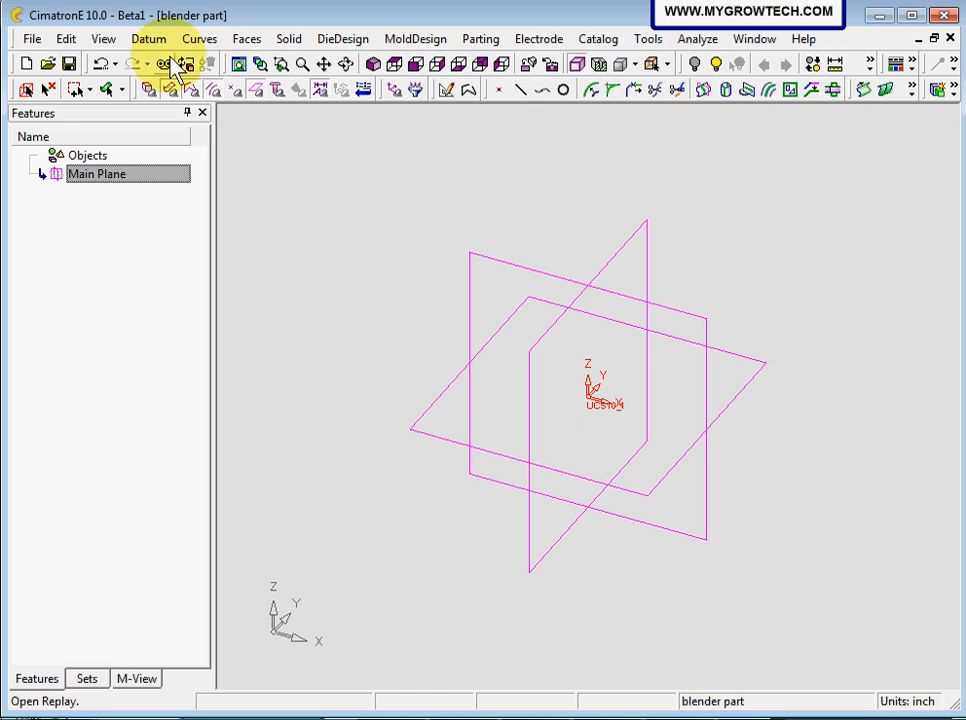
Step: Start a new sketch with the Sketcher on the horizontal XY main plane
left_click(200, 40)
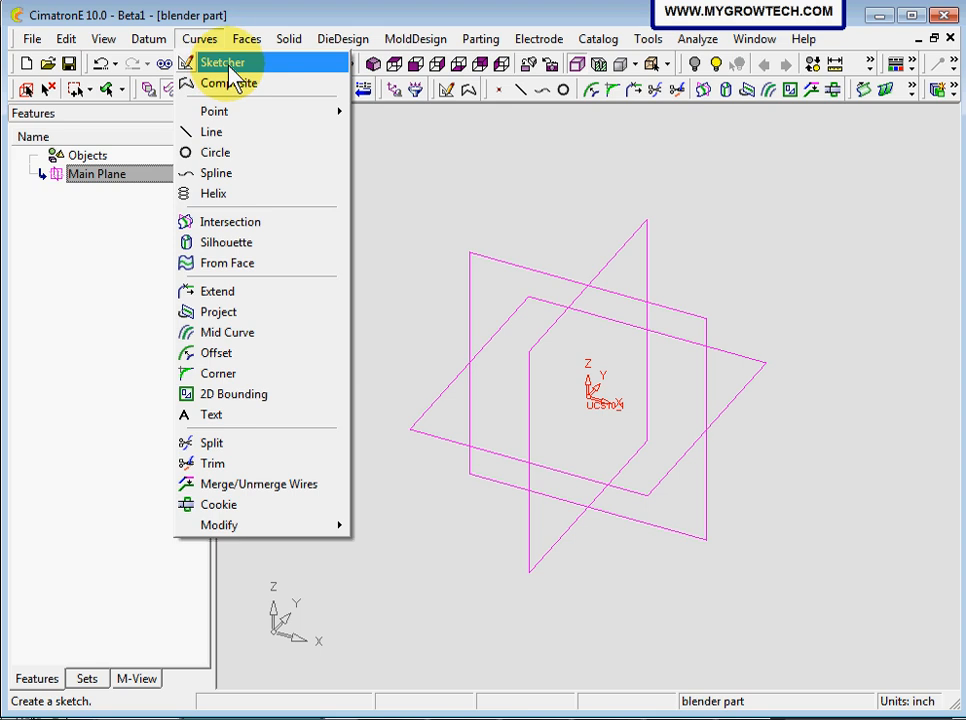
left_click(432, 291)
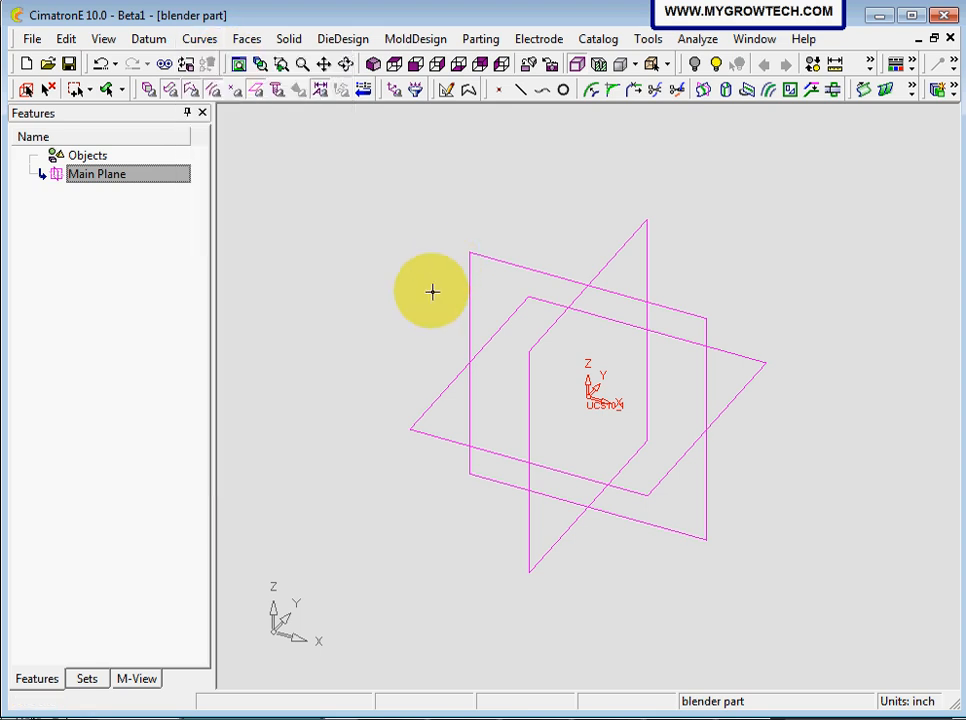
left_click(447, 88)
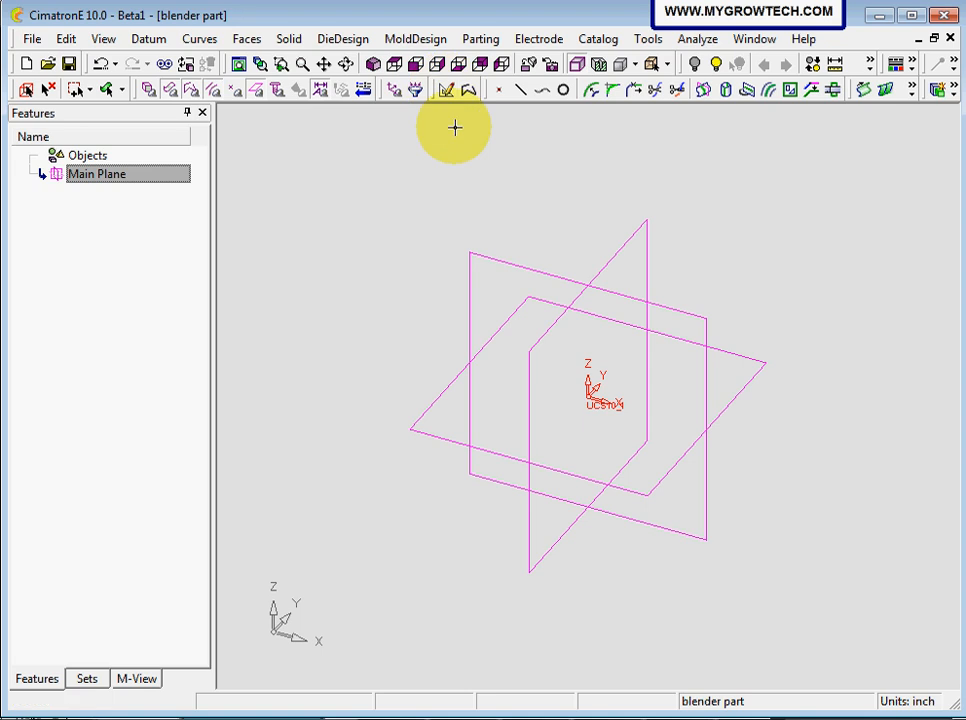
right_click(500, 200)
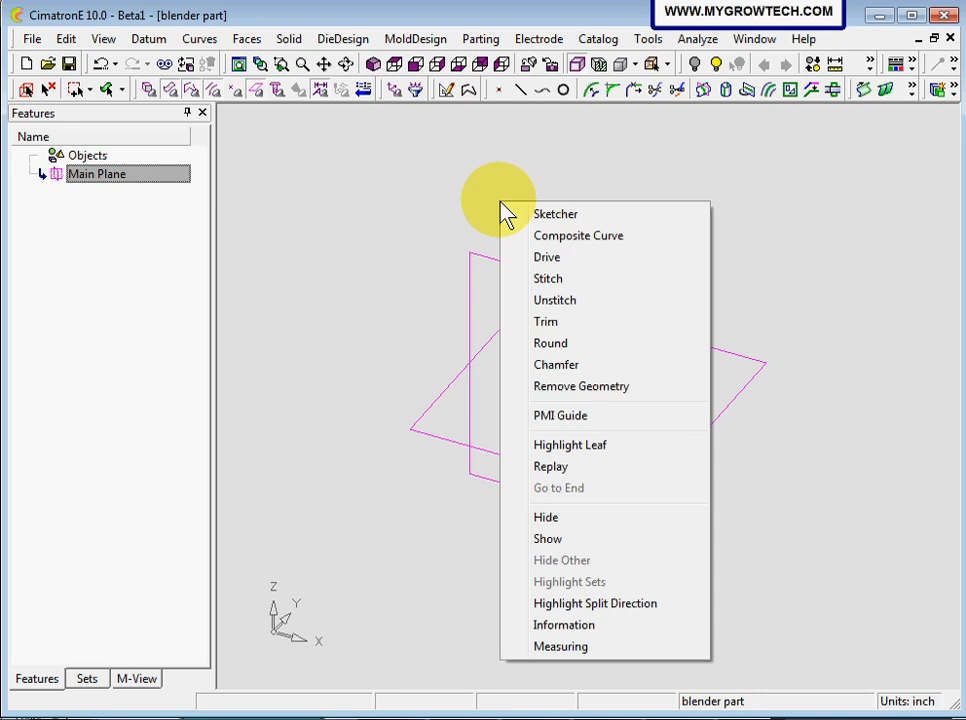
left_click(556, 214)
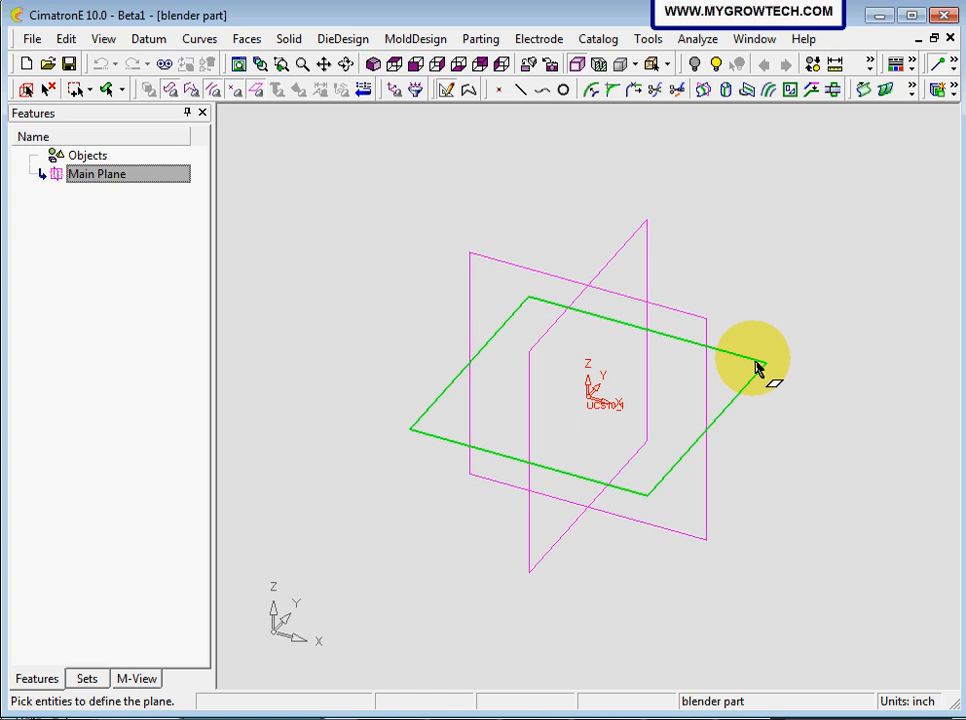
left_click(757, 367)
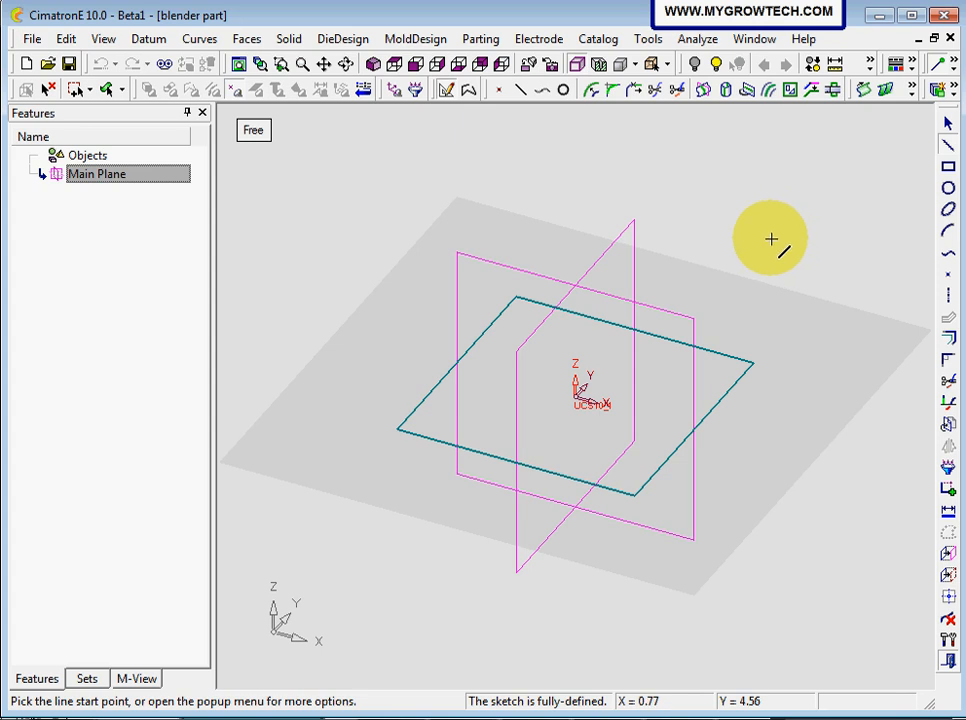
Step: Sketch a circle about 2.33 inches in diameter centred on the UCS origin
mouse_move(770, 237)
middle_mouse_down()
mouse_move(780, 181)
mouse_move(780, 255)
middle_mouse_up()
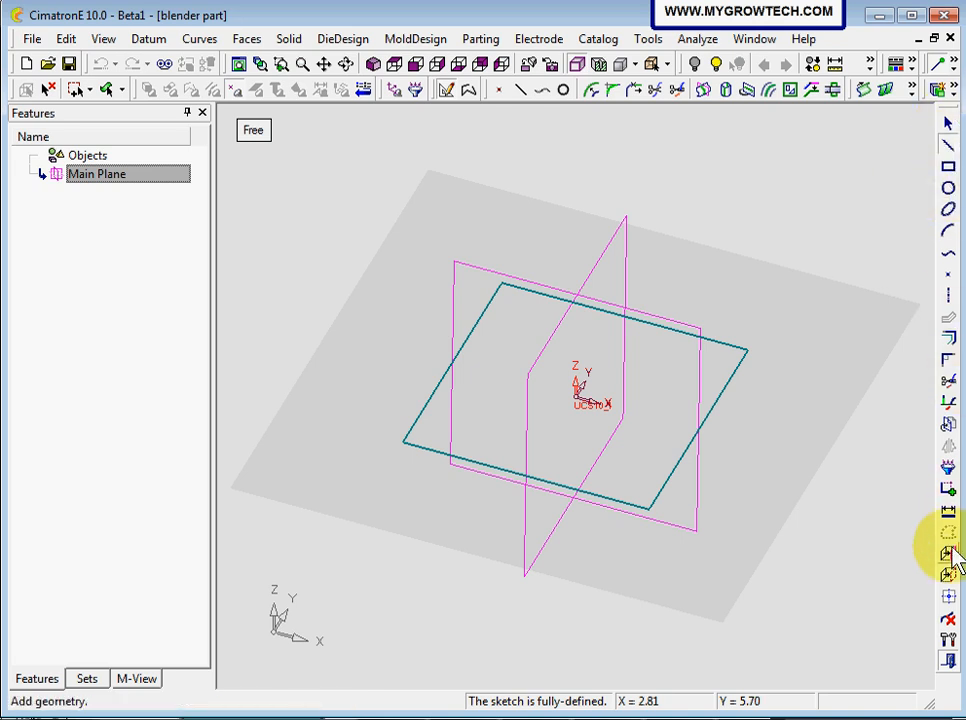
left_click(948, 188)
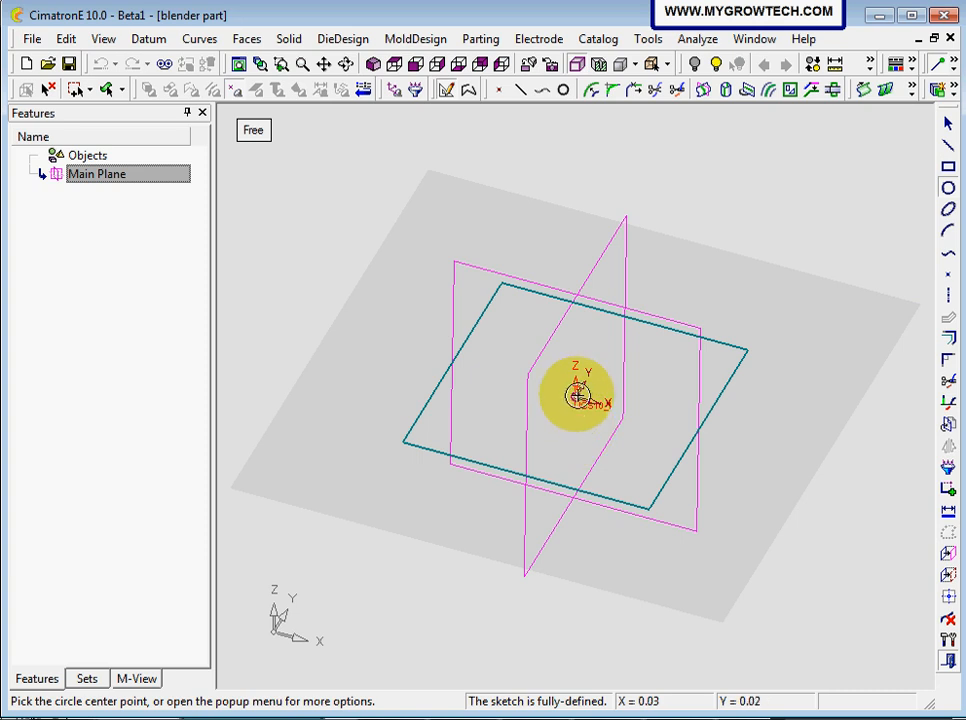
left_click(577, 395)
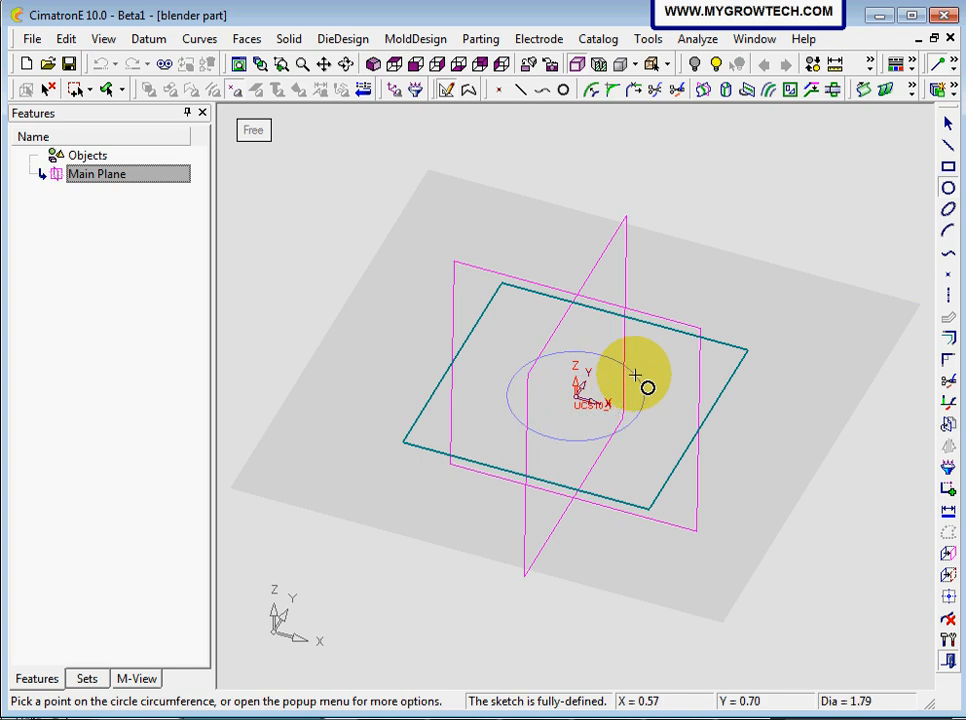
left_click(650, 368)
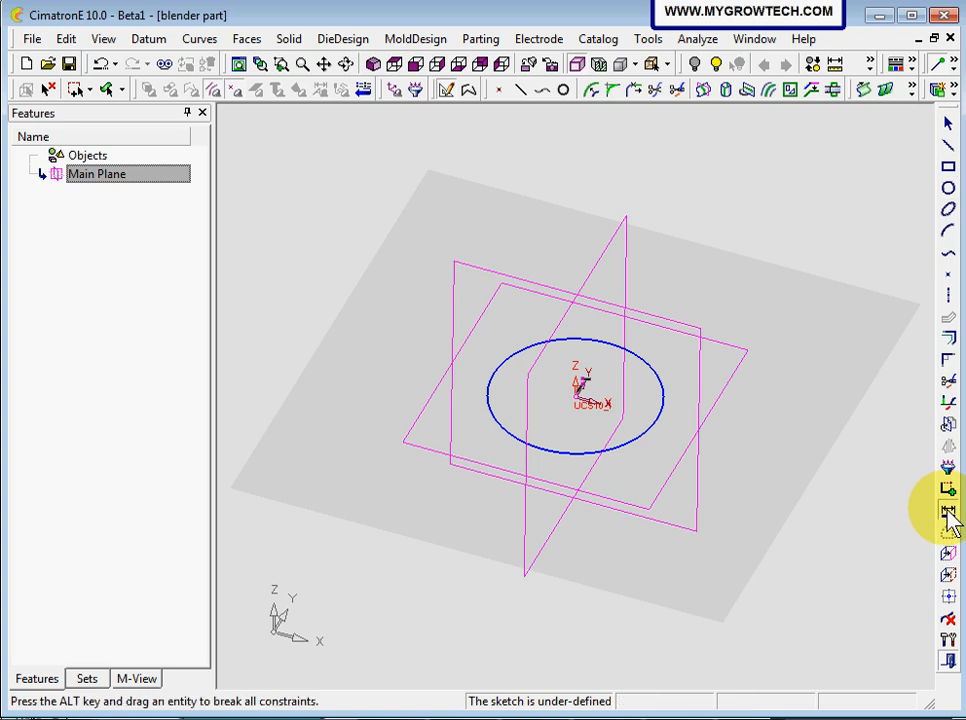
Step: Dimension the circle's diameter as 5.5 inches and exit the Sketcher
left_click(948, 511)
left_click(651, 369)
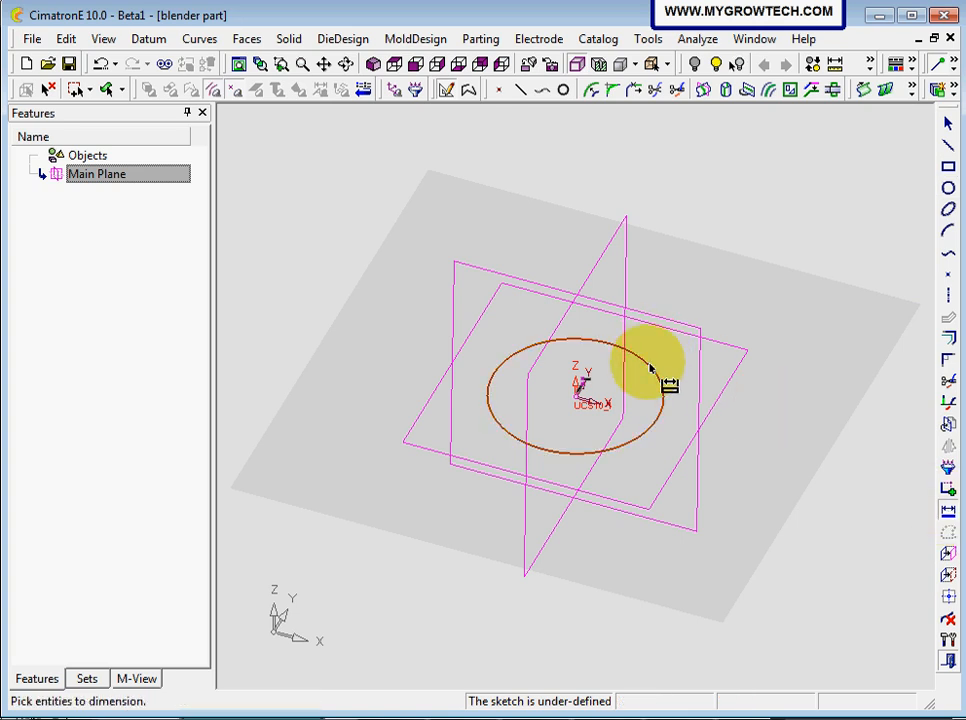
left_click(672, 331)
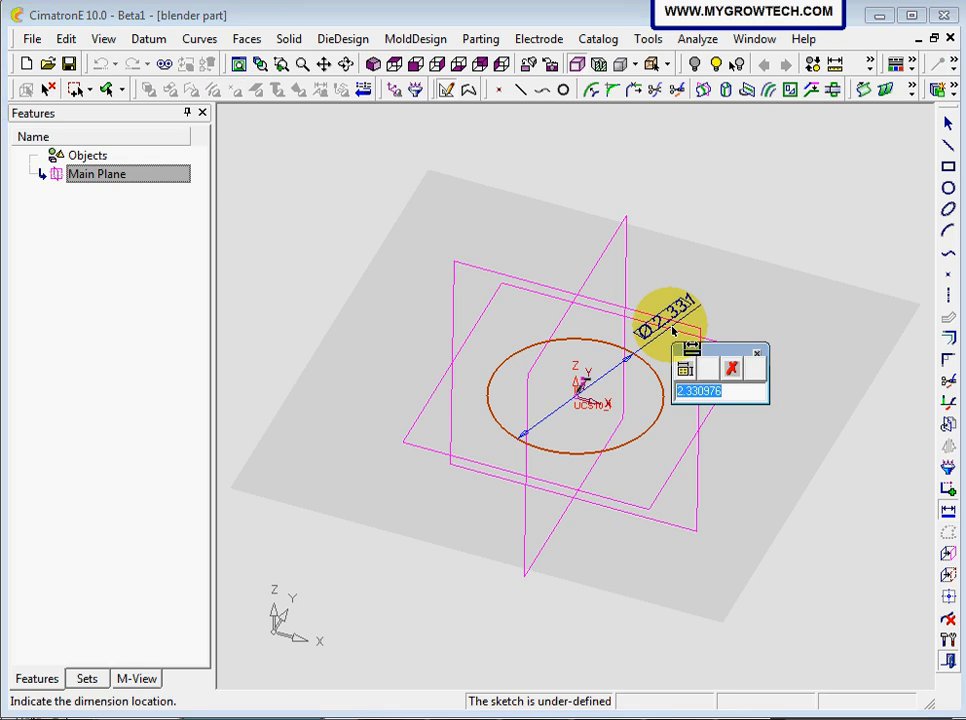
type("5.5")
key("Return")
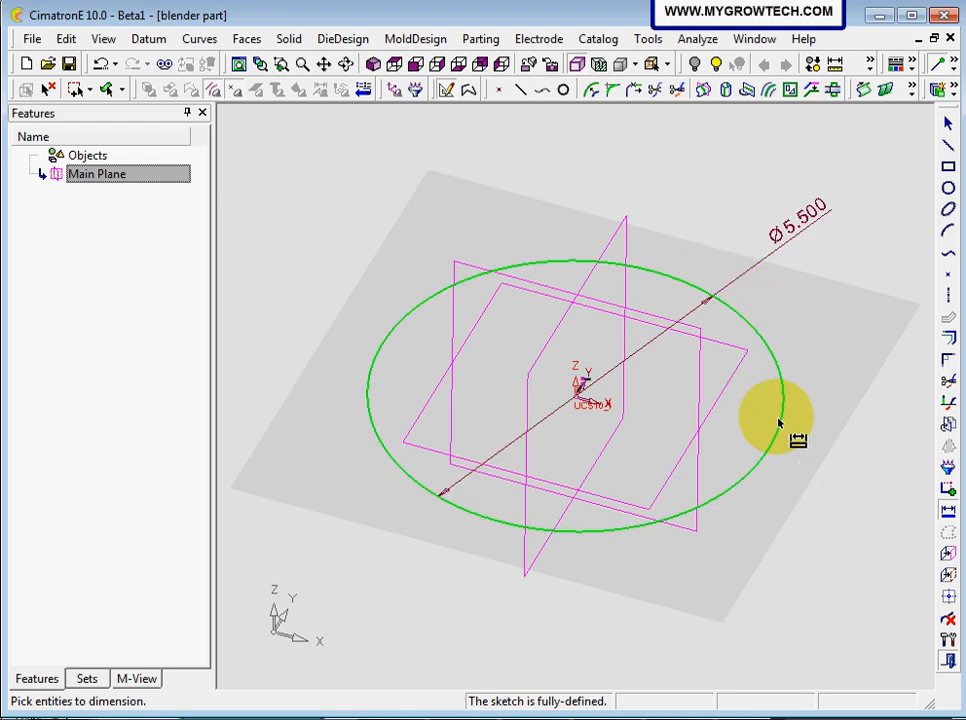
right_click(689, 189)
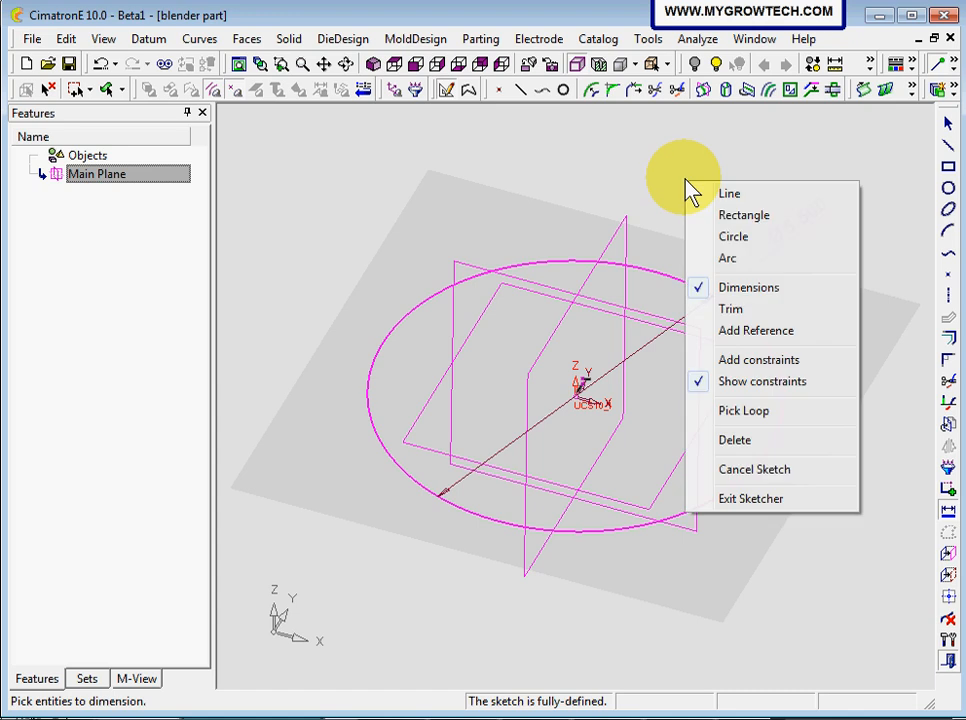
left_click(751, 499)
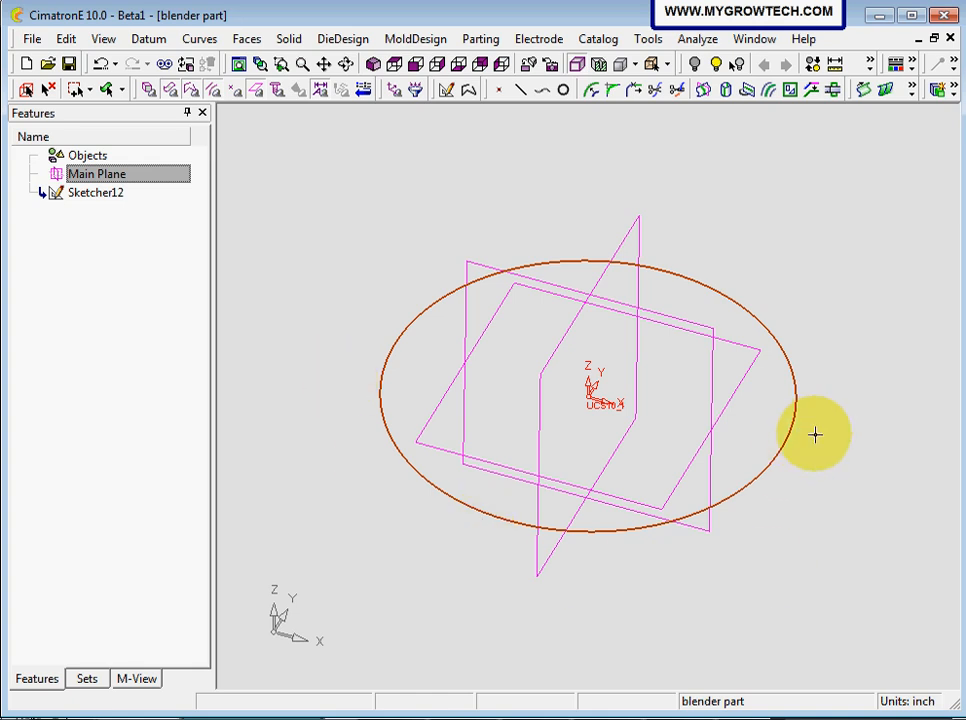
Step: Clear the selection and start a new solid Extrude using the sketched circle as its contour
left_click(735, 305)
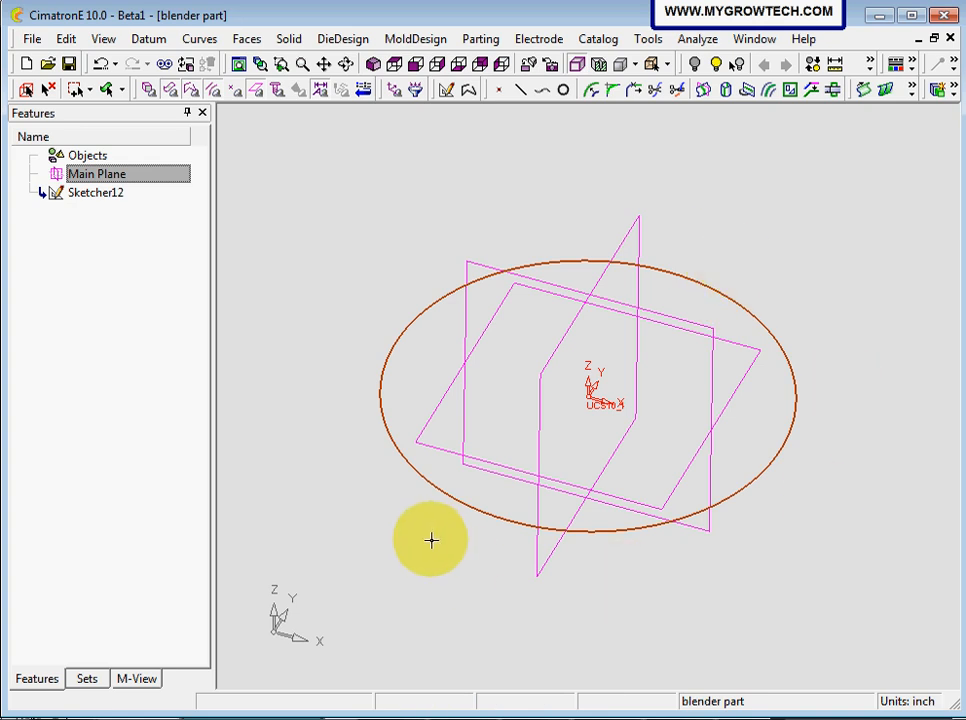
left_click(48, 89)
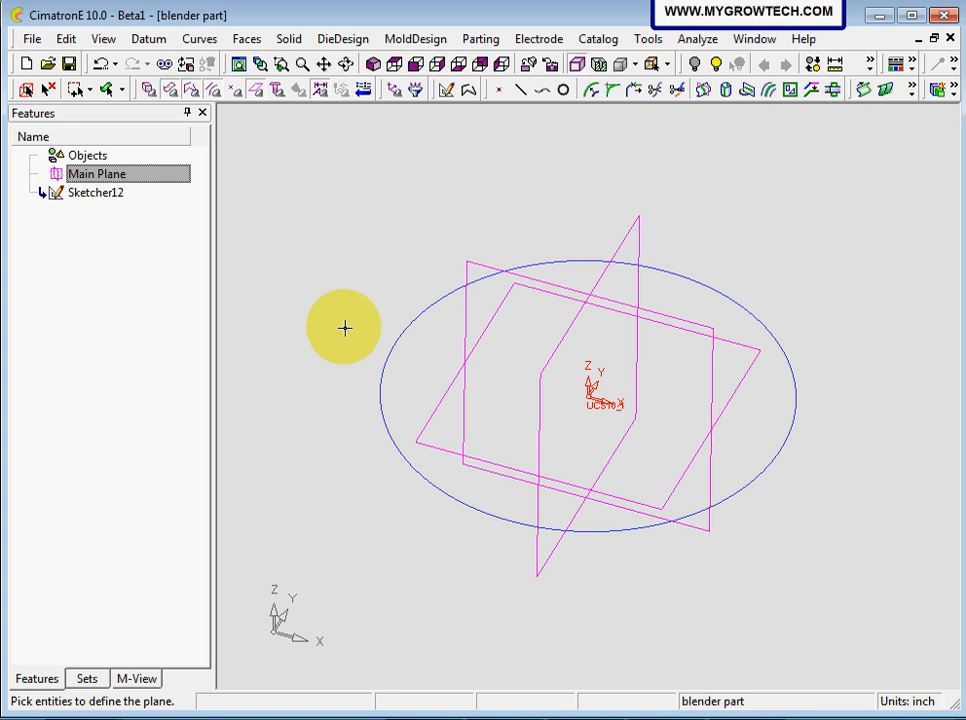
left_click(289, 39)
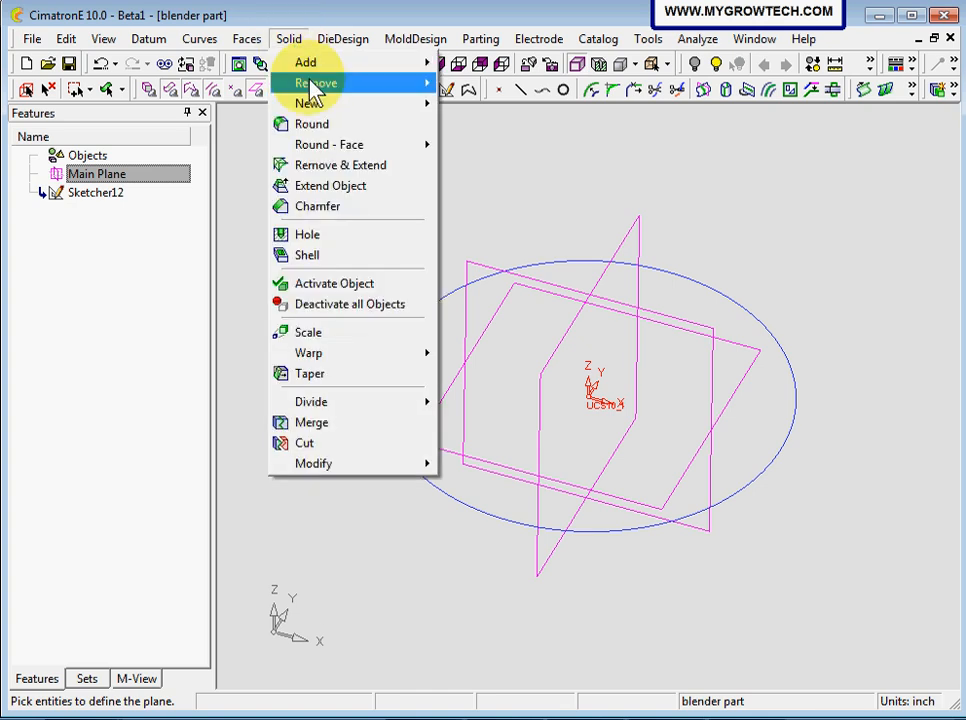
mouse_move(313, 104)
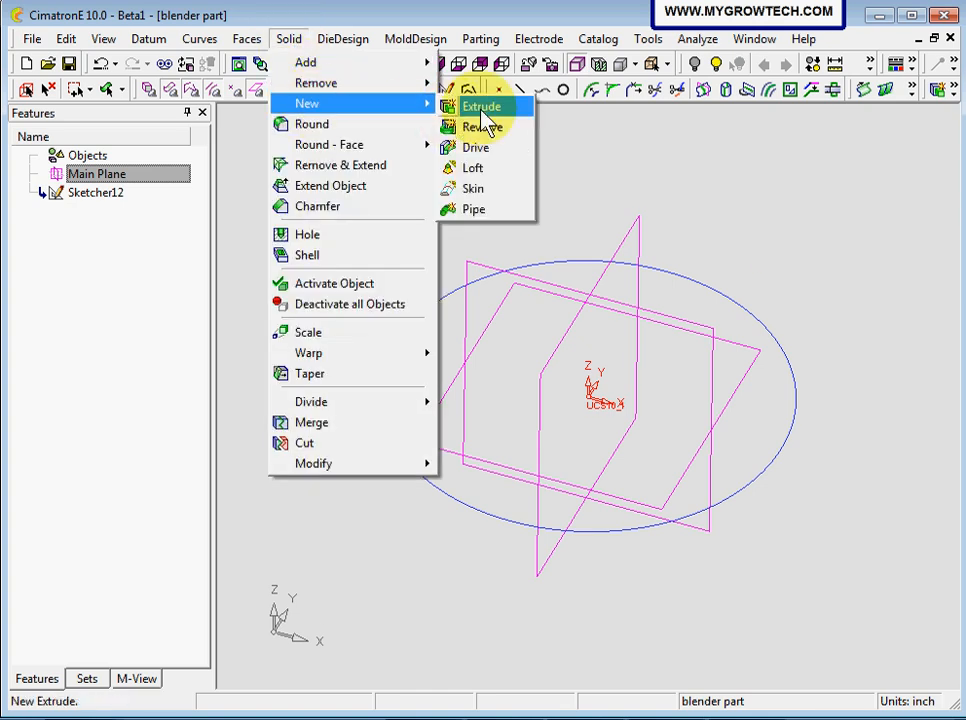
left_click(482, 107)
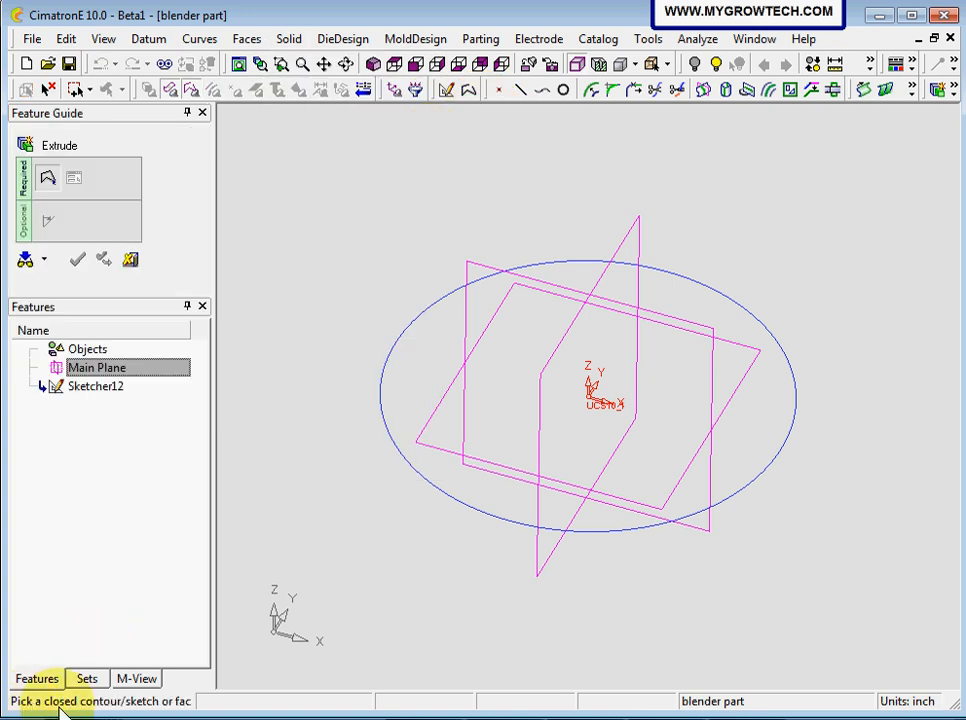
left_click(443, 302)
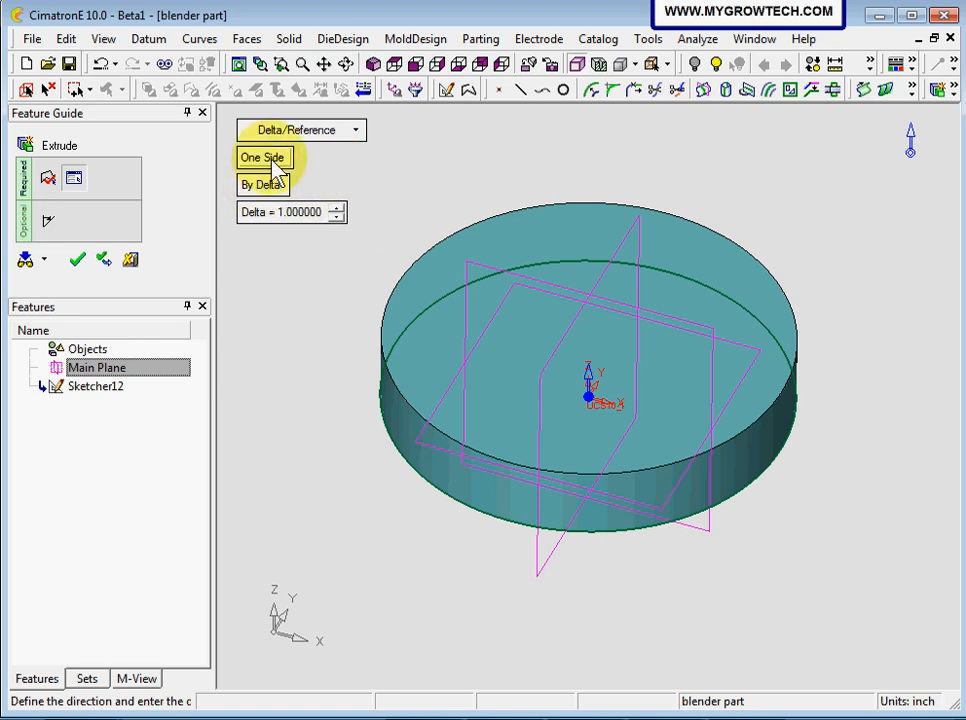
Step: Increase the extrusion delta to 1.875 inches
left_click(338, 208)
left_click(338, 208)
left_click(338, 208)
left_click(338, 208)
left_click(338, 208)
left_click(338, 208)
left_click(338, 208)
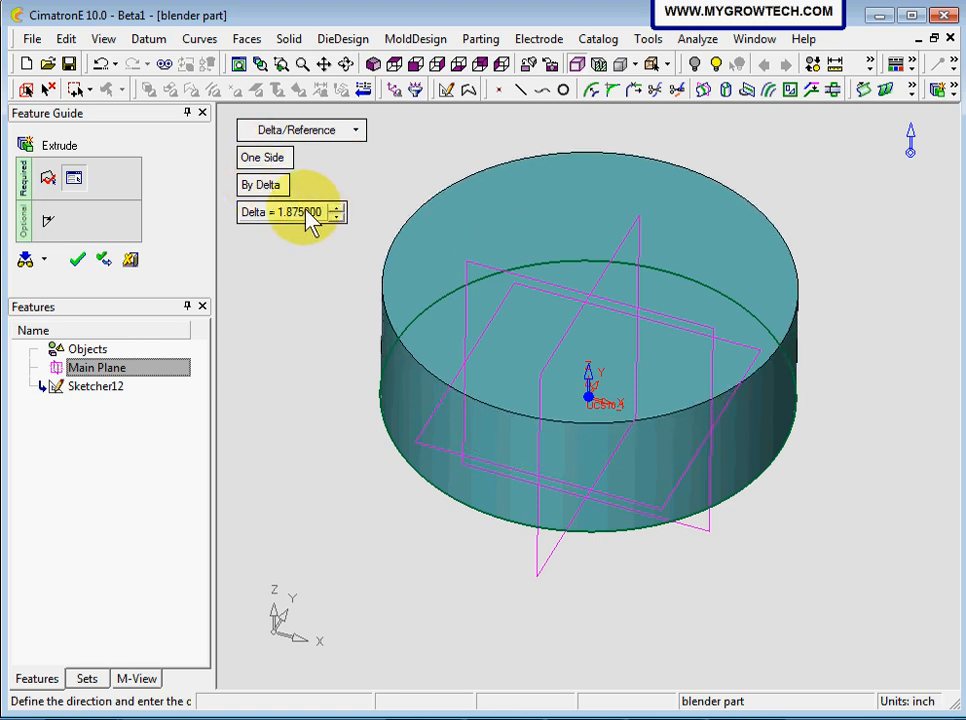
Step: Set the one-side extrusion delta to 3.75 inches and create the solid cylinder
left_click(293, 222)
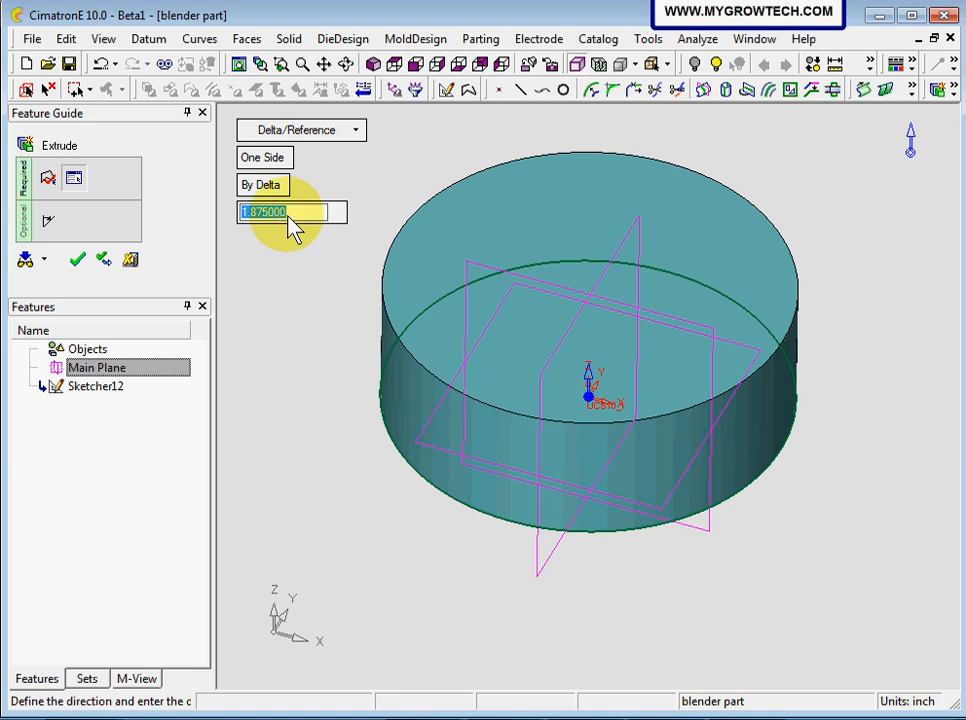
type("3.75")
key("Return")
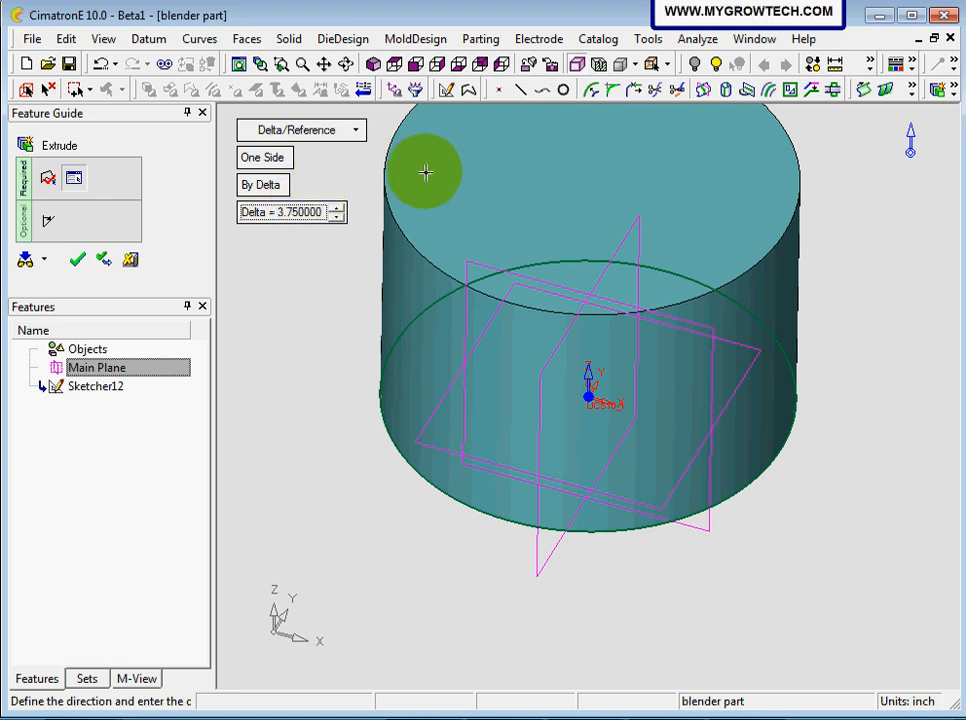
left_click(238, 66)
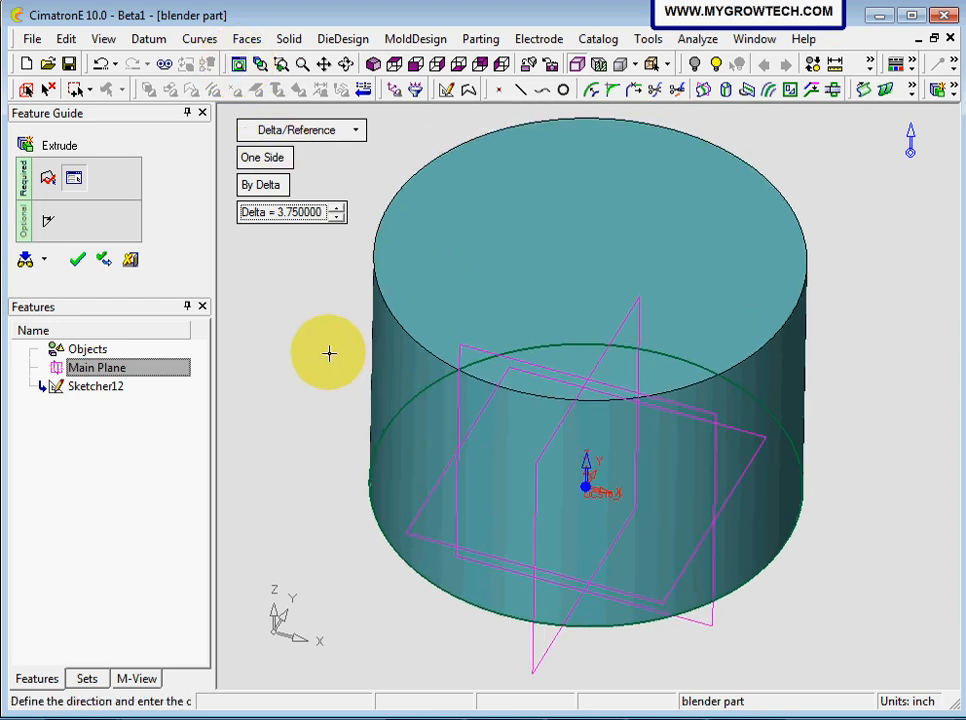
left_click(80, 262)
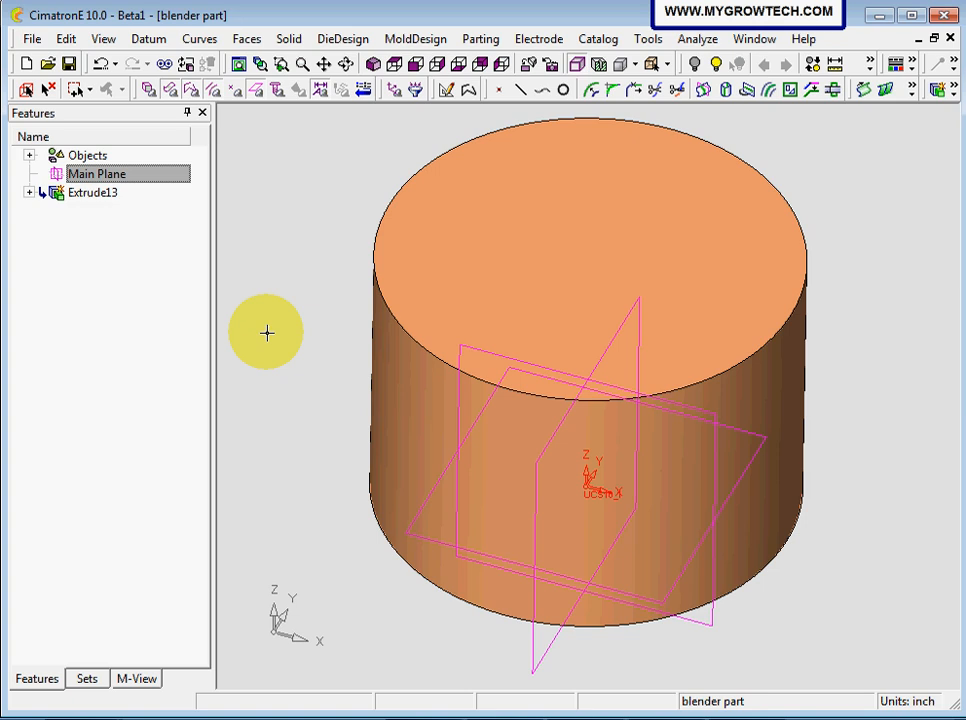
Step: Examine the cylinder in the top, front and right standard views and return to the isometric view
left_click_drag(267, 332, 267, 315, "ctrl")
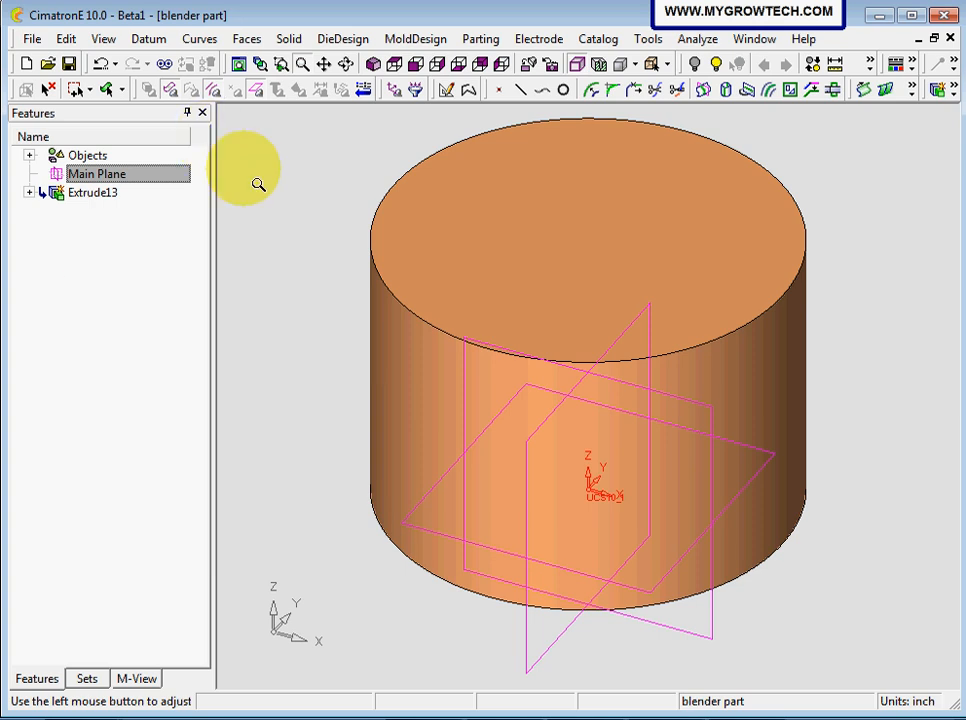
left_click(378, 65)
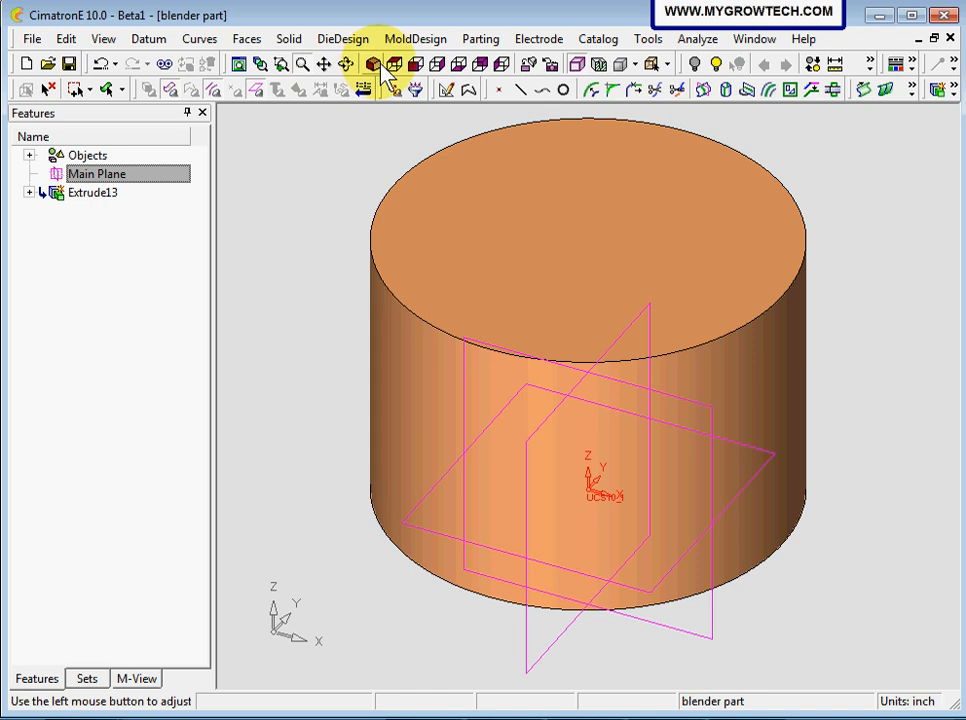
left_click(396, 66)
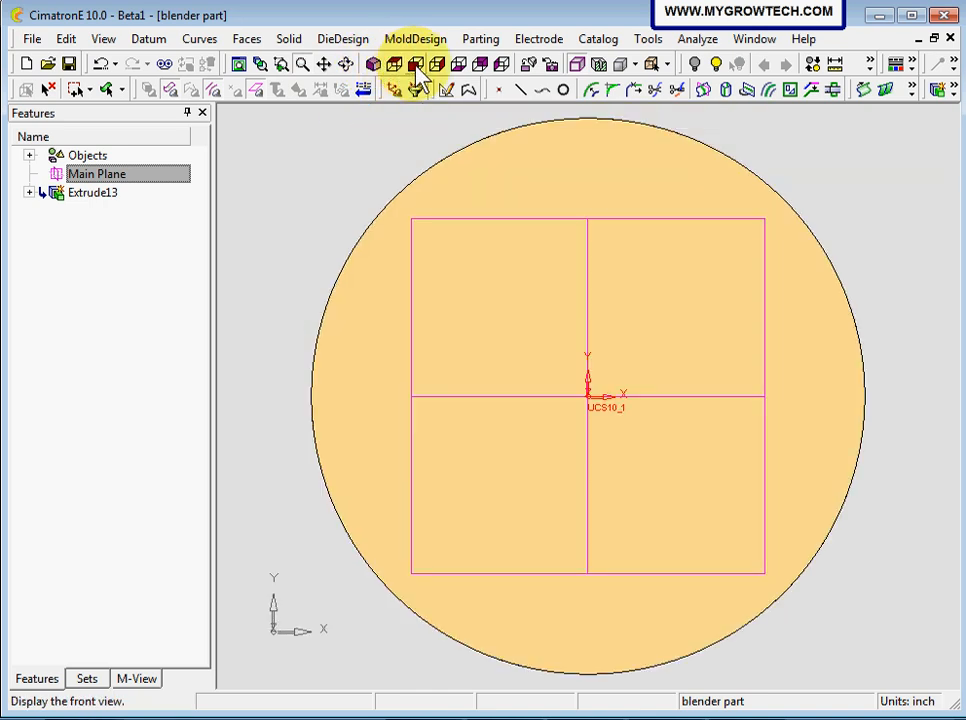
left_click(416, 64)
left_click(437, 64)
left_click(438, 66)
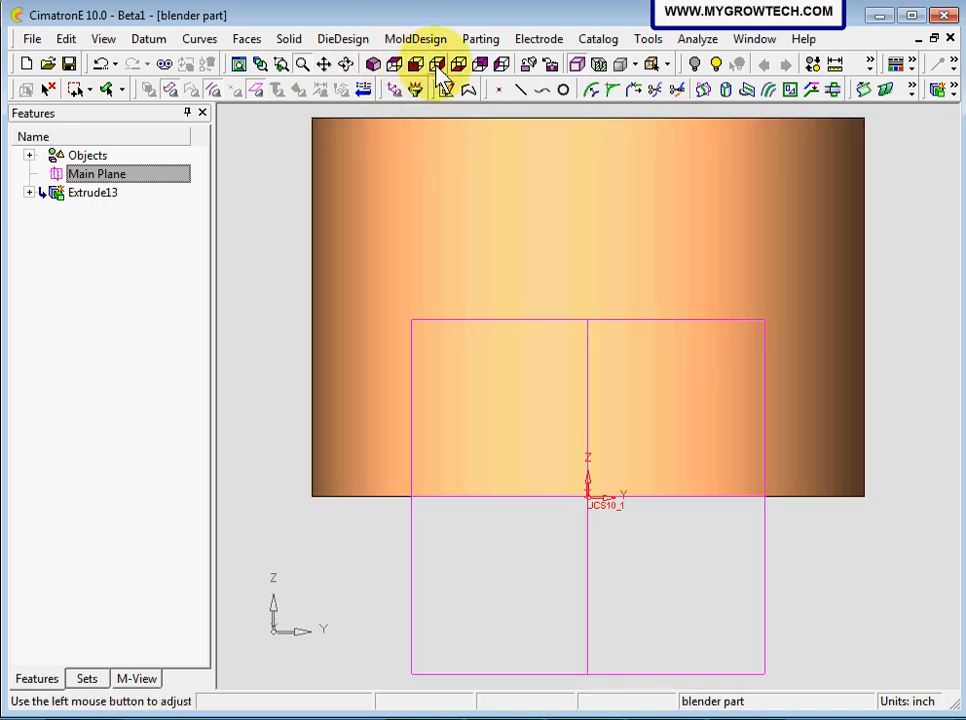
left_click(373, 65)
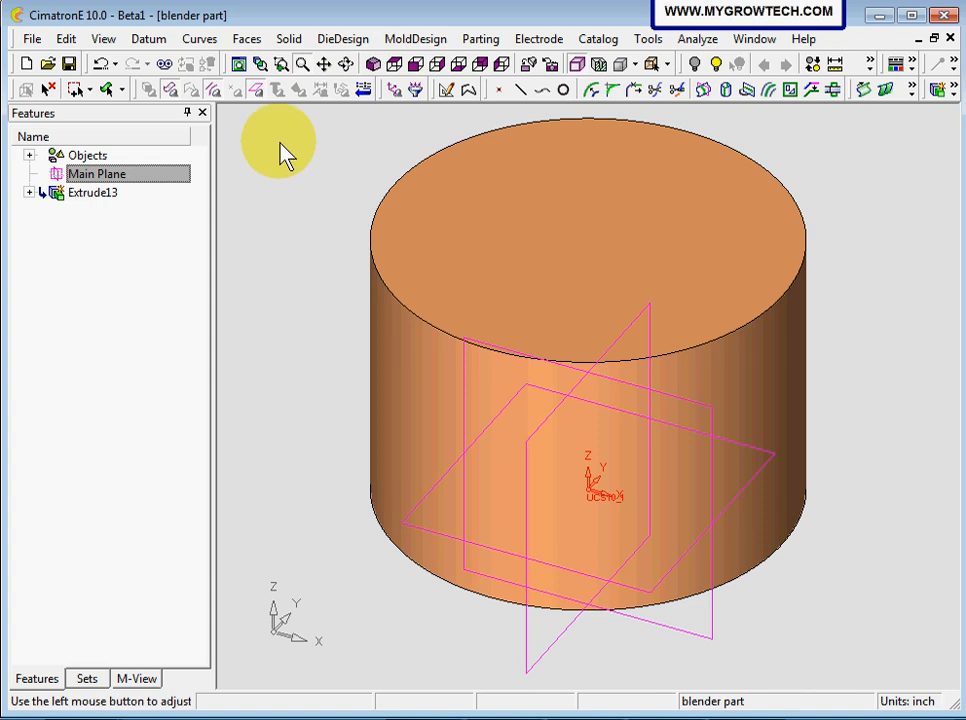
Step: Magnify a rectangular area at the cylinder's upper rim and fit the whole part back in view
left_click(281, 63)
left_click_drag(345, 217, 399, 270)
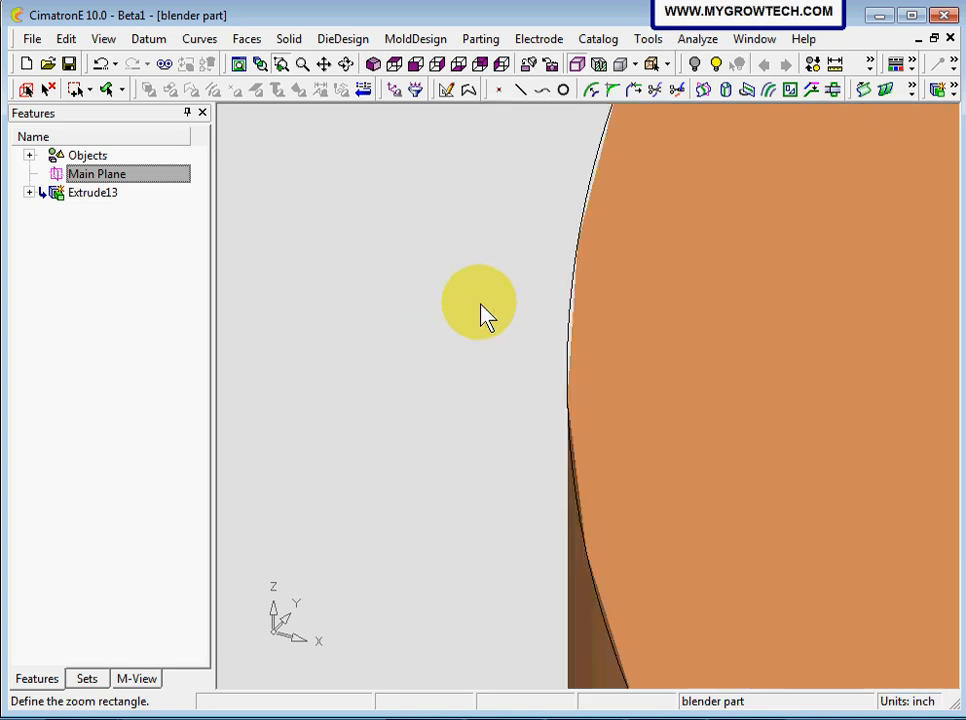
left_click(239, 66)
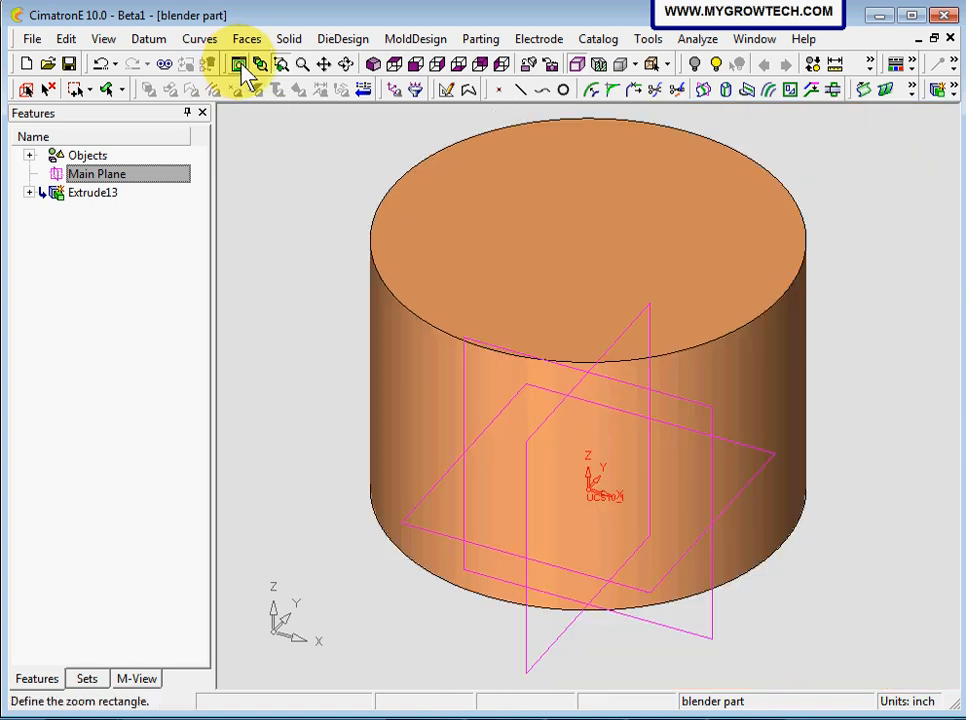
Step: Examine the cylinder with dynamic zoom, pan and rotation, restore the isometric view and leave the view command
left_click(301, 65)
left_click_drag(539, 367, 560, 360)
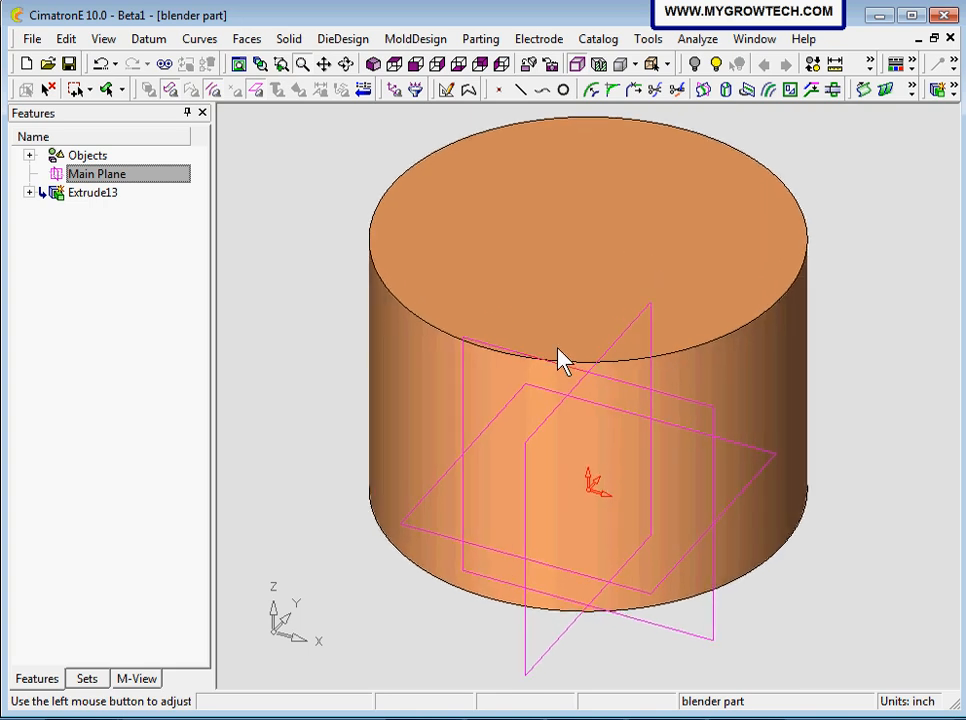
left_click(323, 64)
left_click_drag(601, 308, 582, 328)
left_click(345, 64)
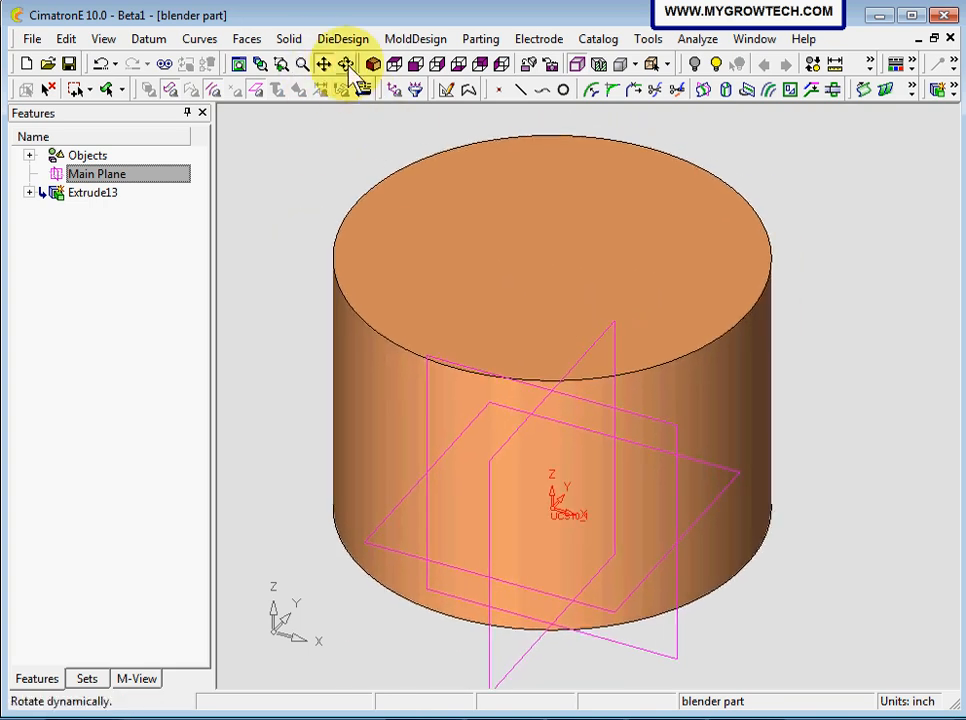
left_click_drag(430, 200, 477, 318)
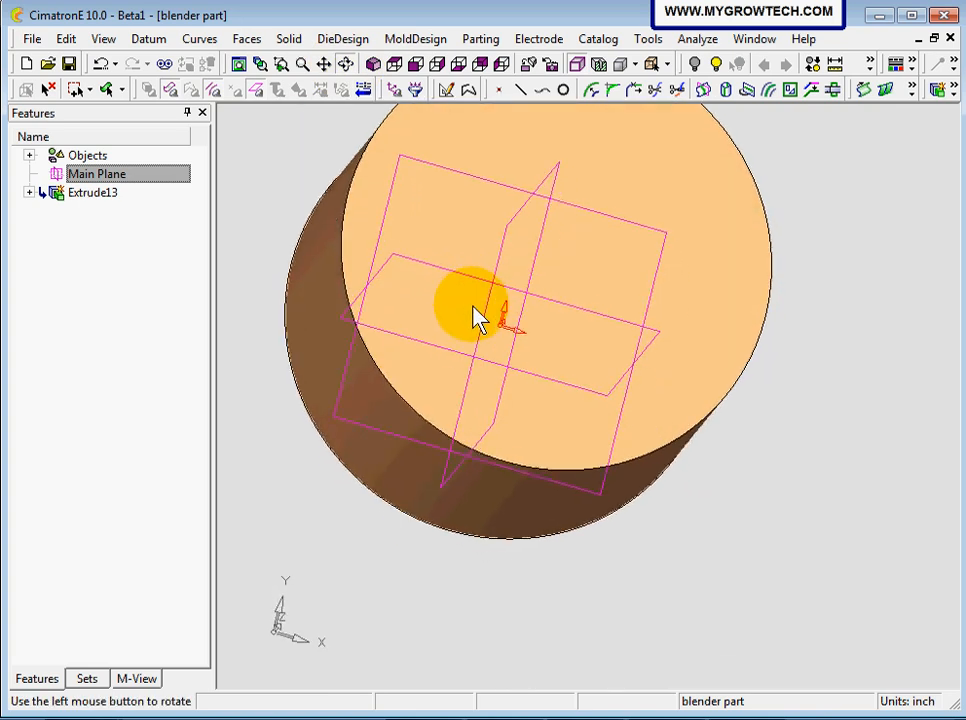
left_click(371, 65)
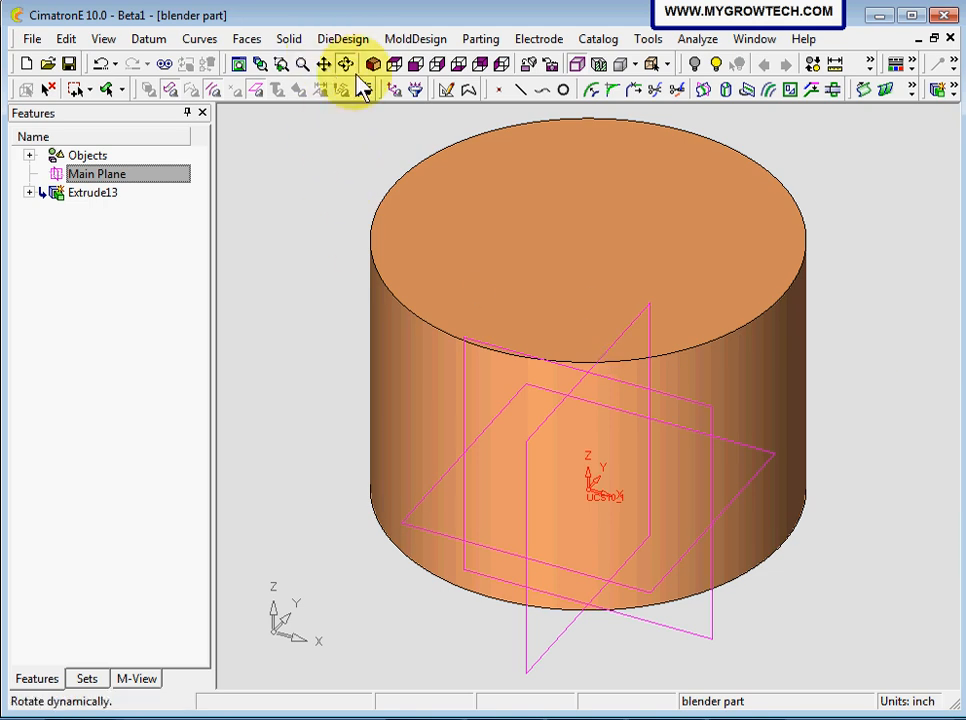
middle_click(821, 334)
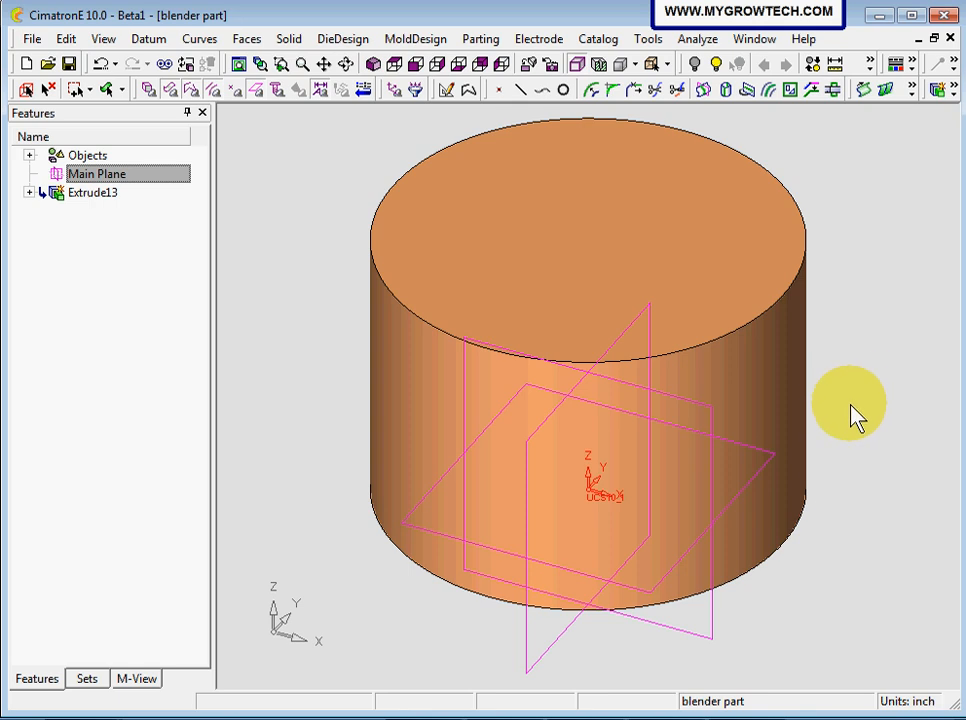
Step: Inspect the cylinder from tilted angles by rotating, panning and zooming out
middle_click_drag(845, 414, 706, 430)
middle_click_drag(712, 414, 608, 414)
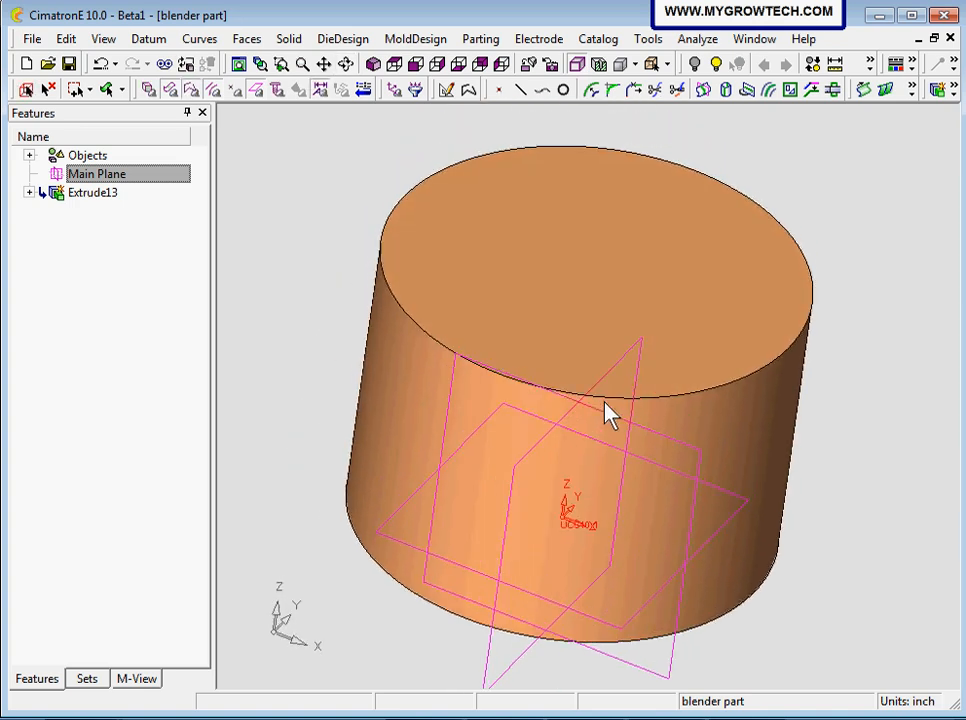
middle_click_drag(637, 515, 657, 435)
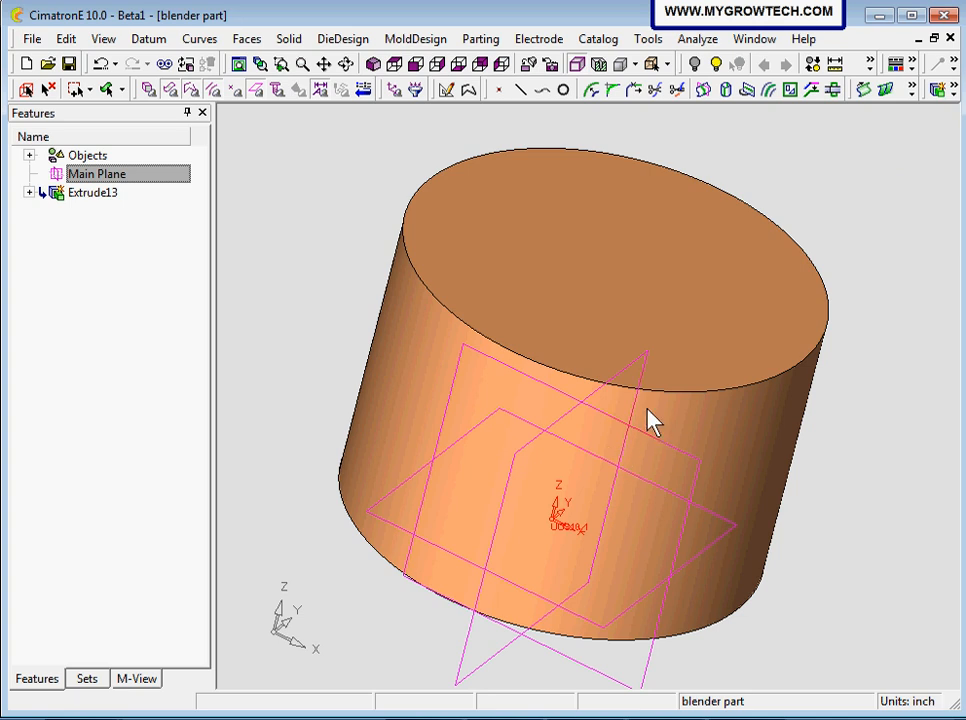
middle_click_drag(632, 414, 545, 390)
middle_click_drag(660, 335, 617, 487)
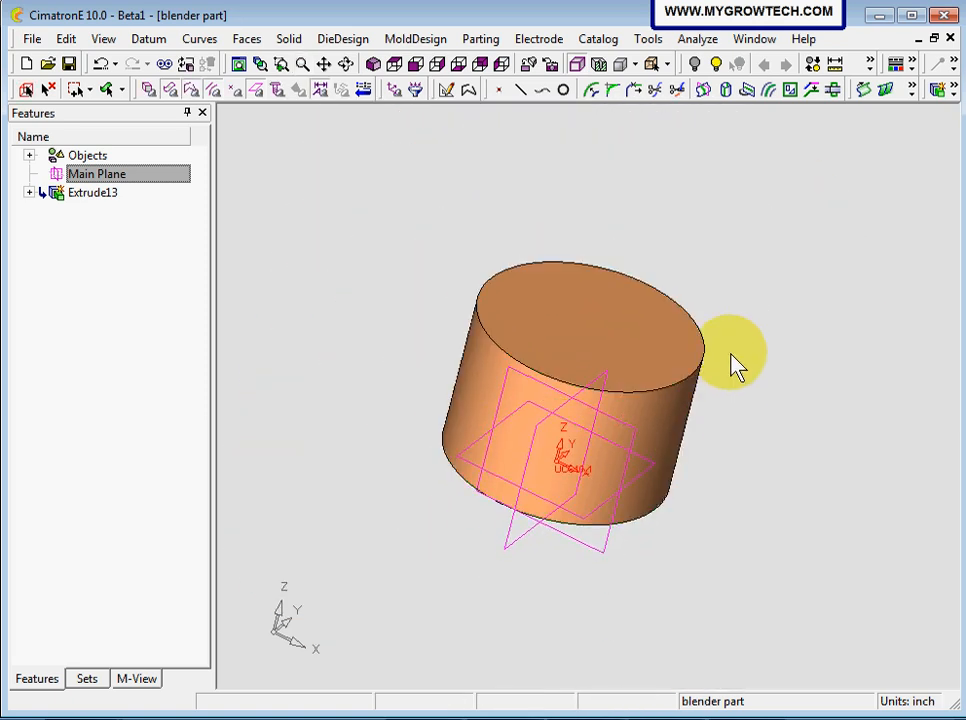
Step: Restore the isometric view and open a sketch on the vertical XZ main plane
middle_click_drag(735, 395, 548, 283)
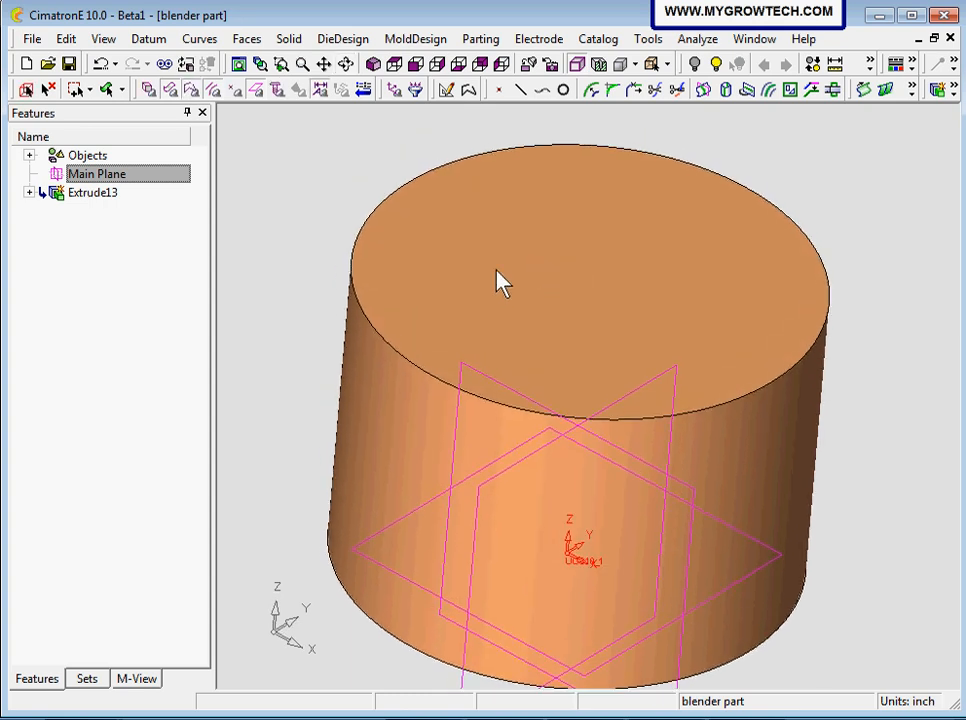
left_click(372, 63)
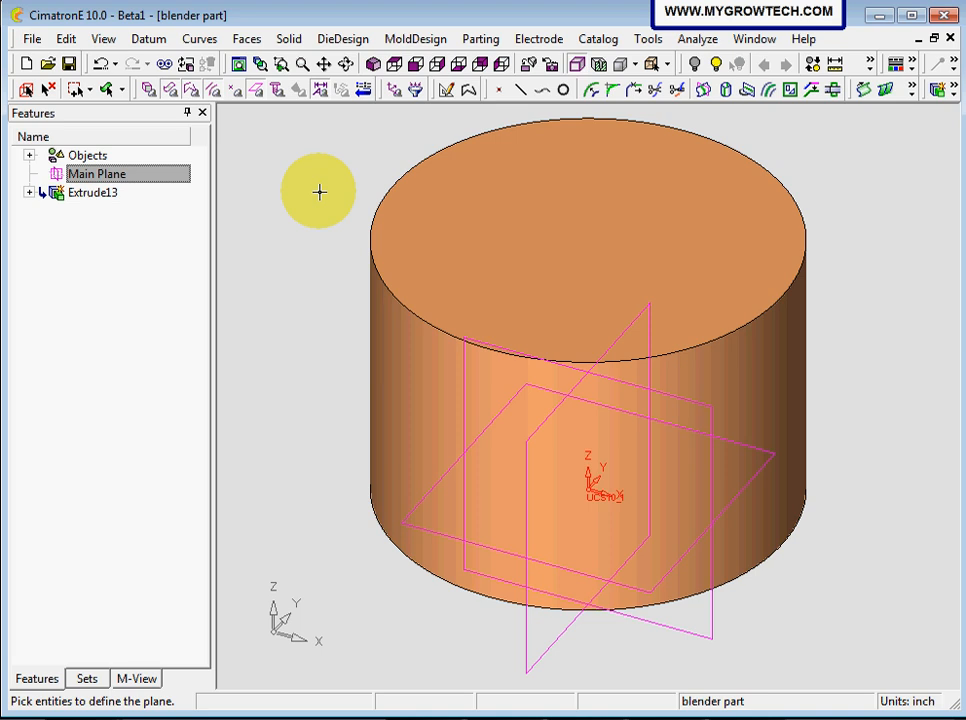
right_click(329, 164)
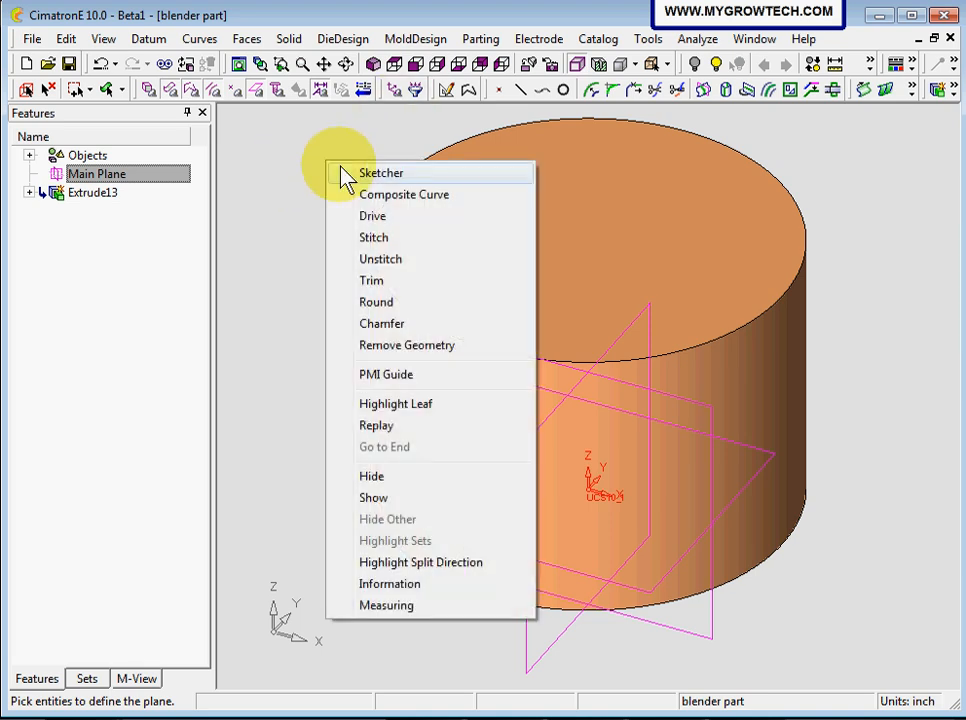
left_click(382, 176)
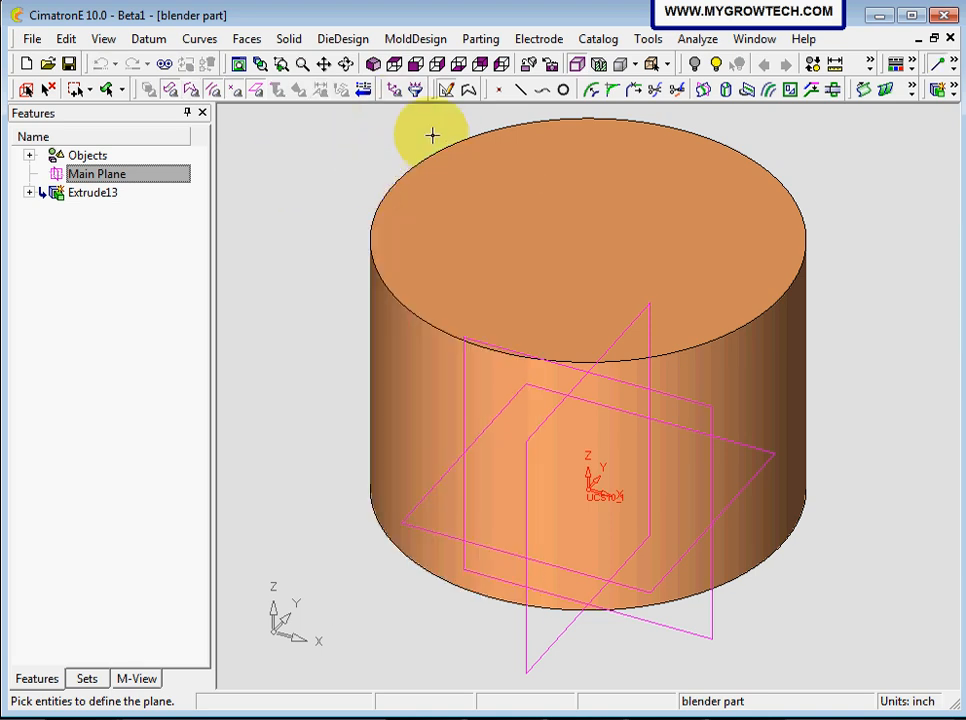
left_click(447, 95)
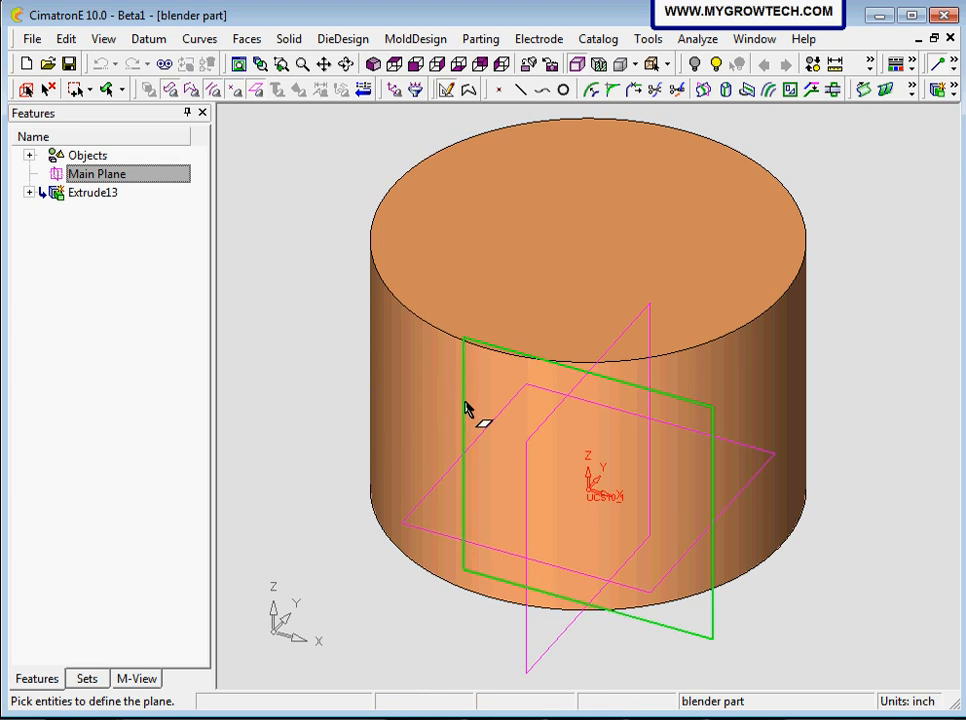
left_click(465, 410)
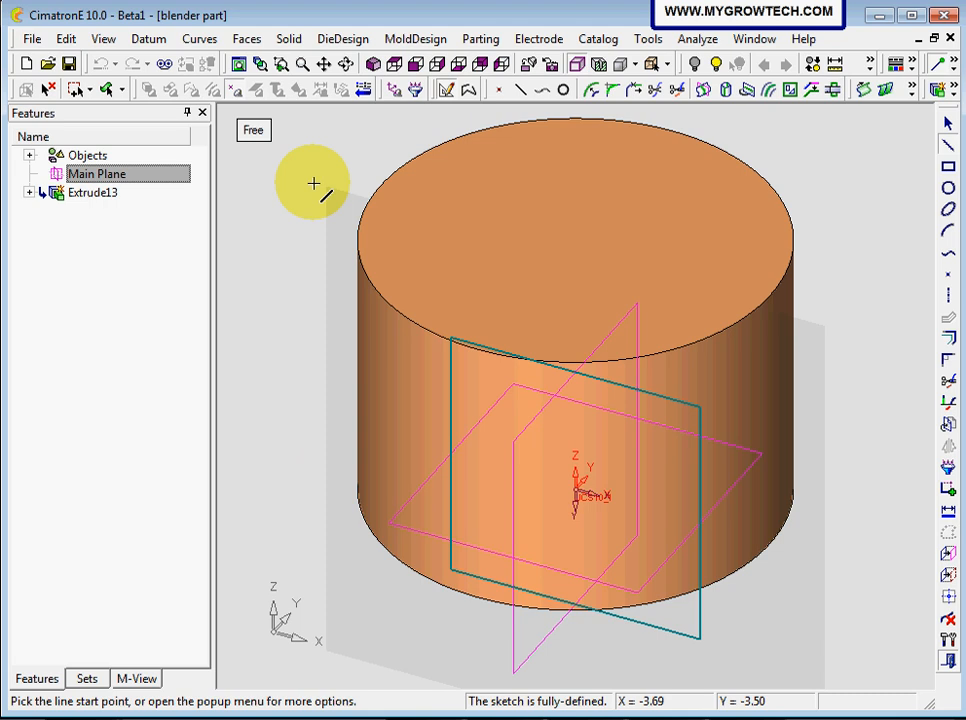
Step: In the front view, sketch a closed six-line outline from the origin, about 3.95 in high, with a sloped upper-left corner around the cylinder
left_click(412, 64)
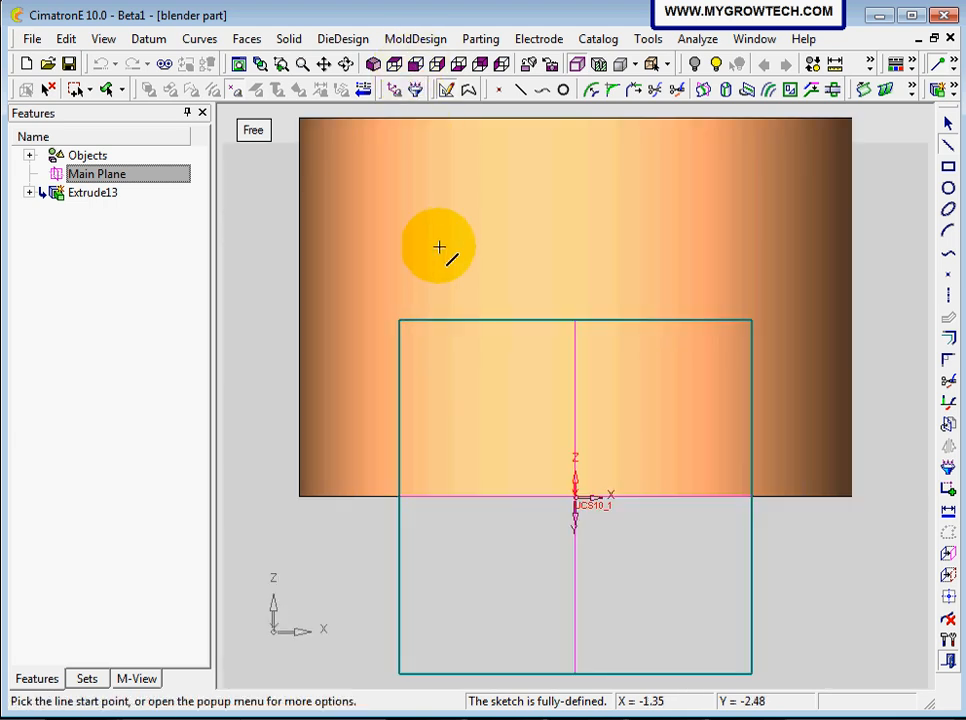
scroll(530, 267, "down", 3)
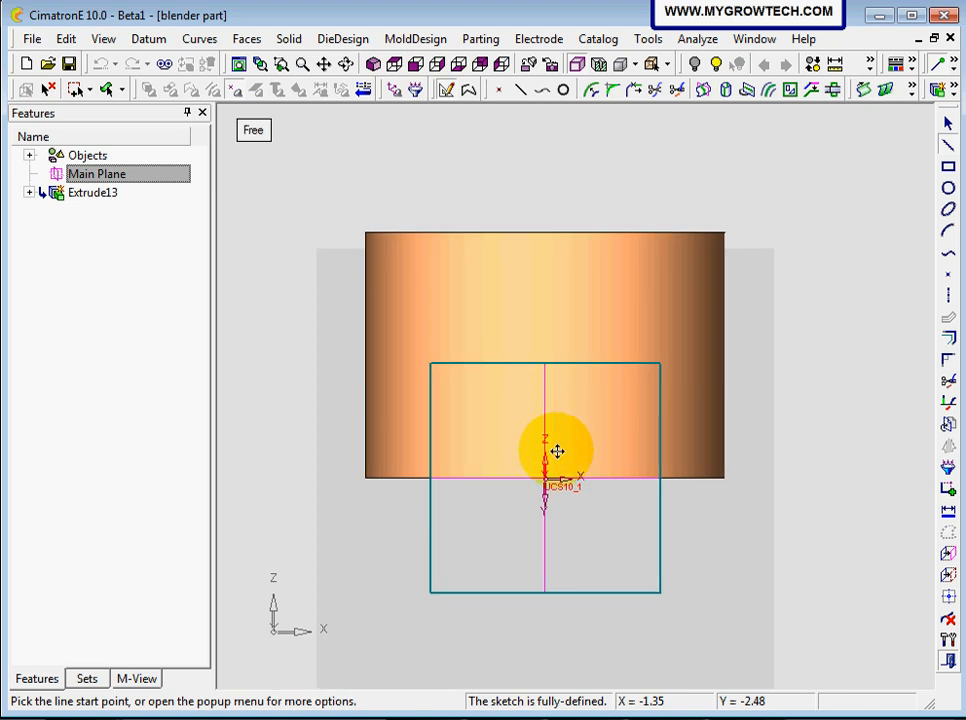
scroll(557, 451, "up", 2)
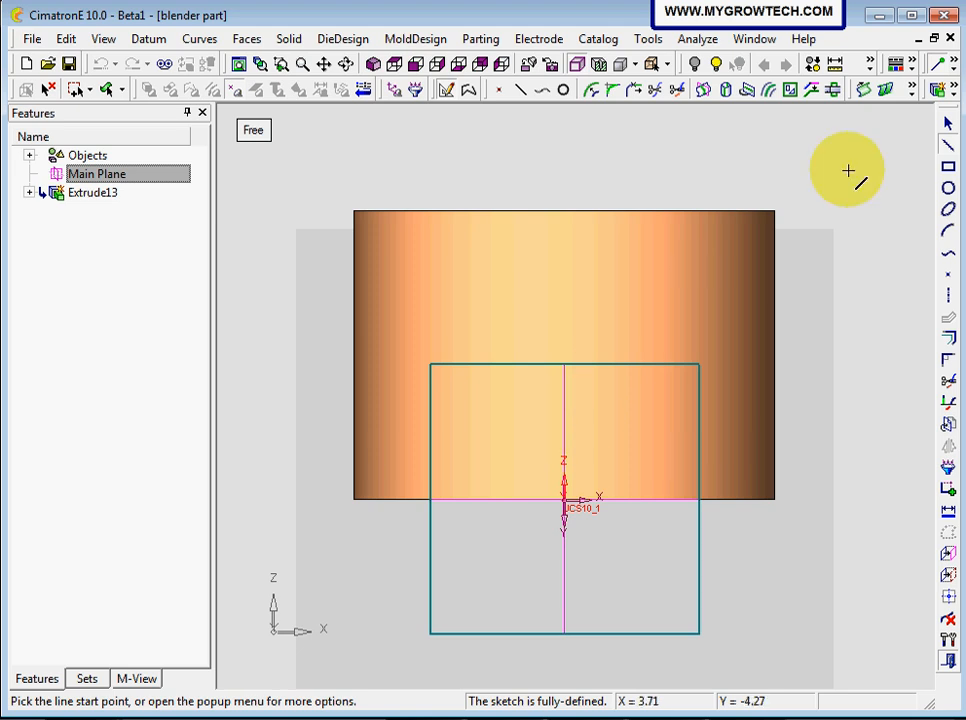
left_click(948, 146)
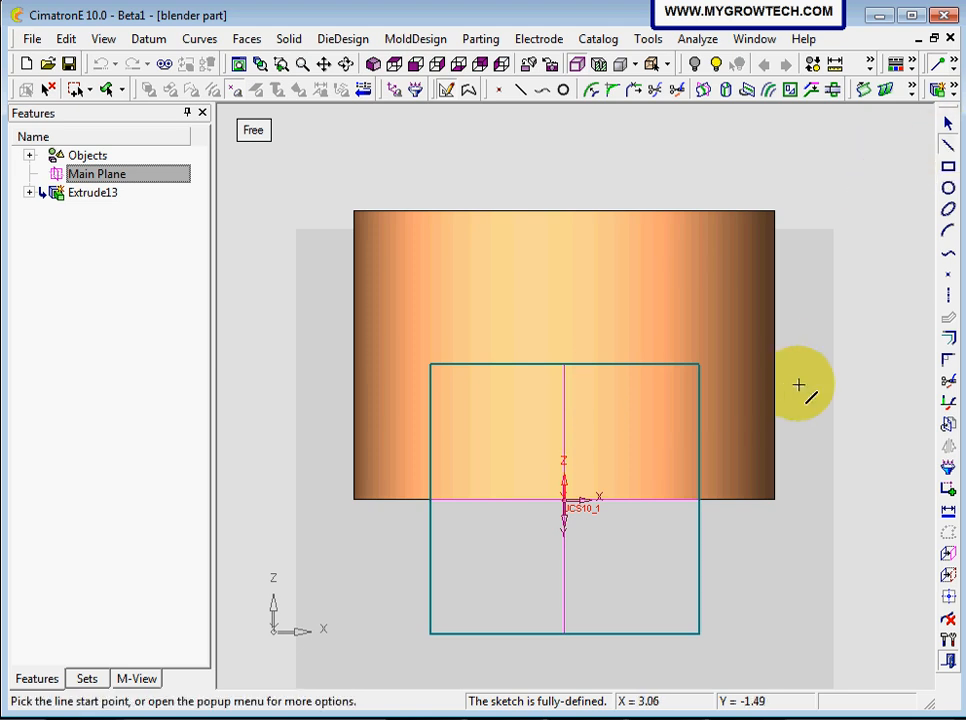
left_click(563, 500)
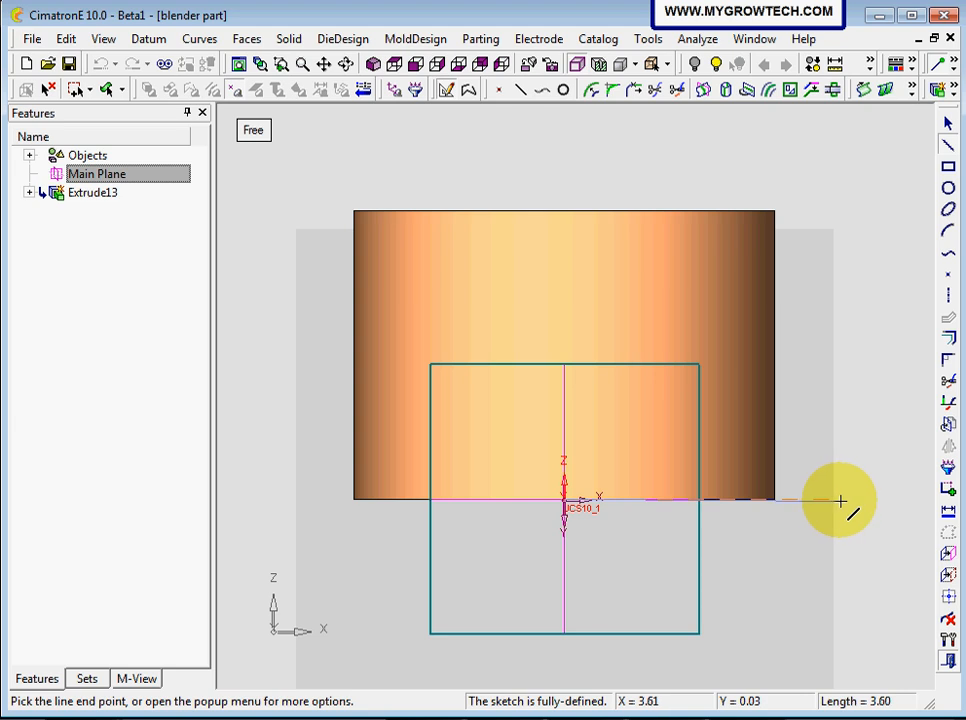
left_click(841, 500)
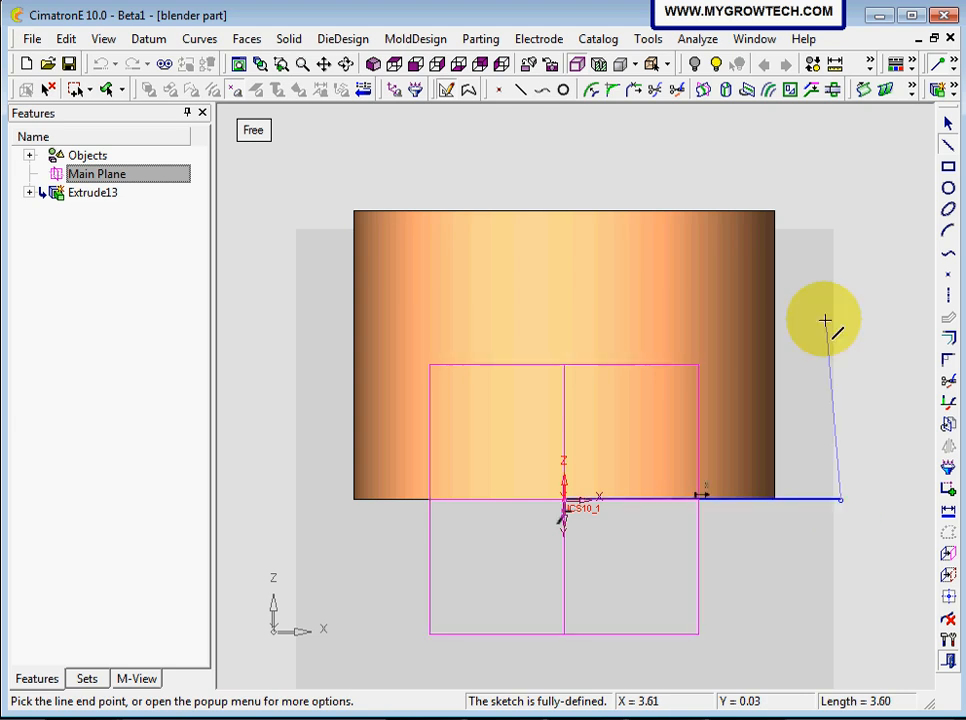
left_click(840, 195)
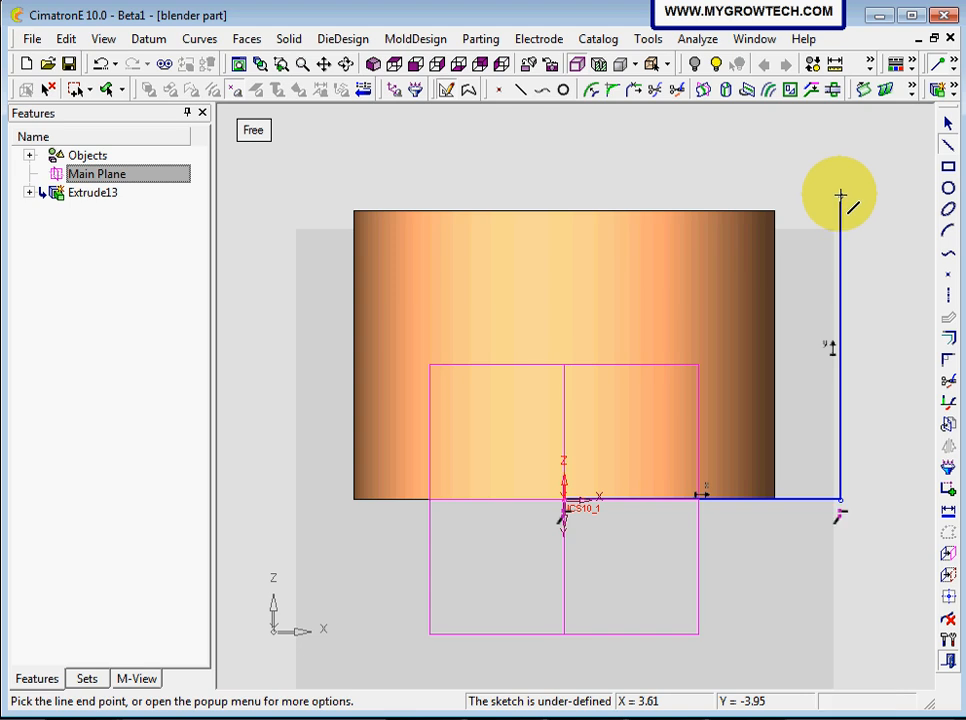
left_click(481, 196)
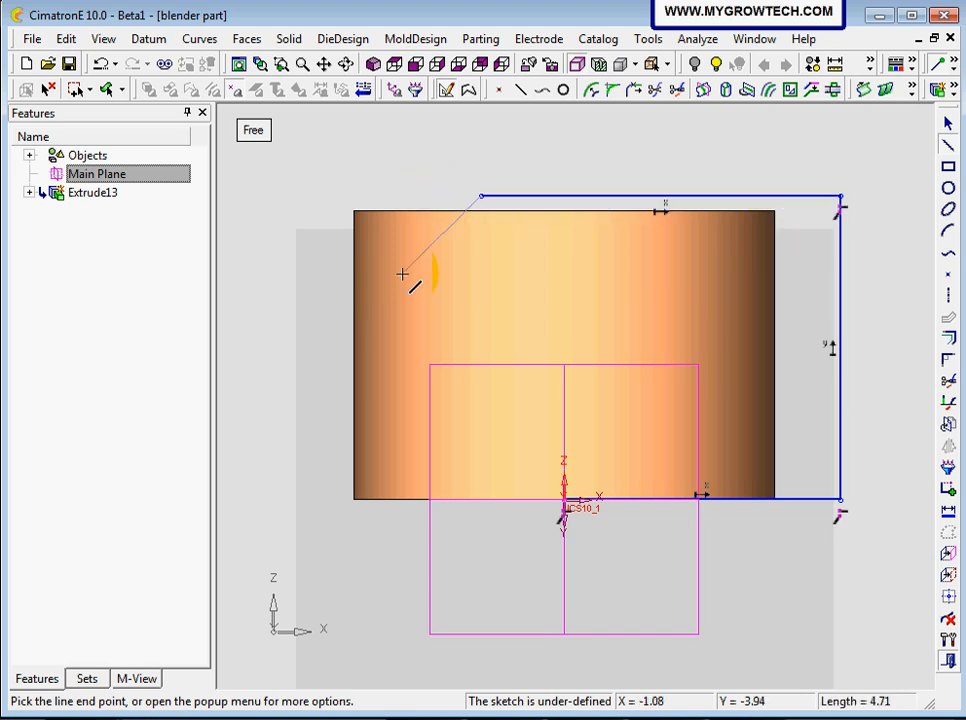
left_click(308, 305)
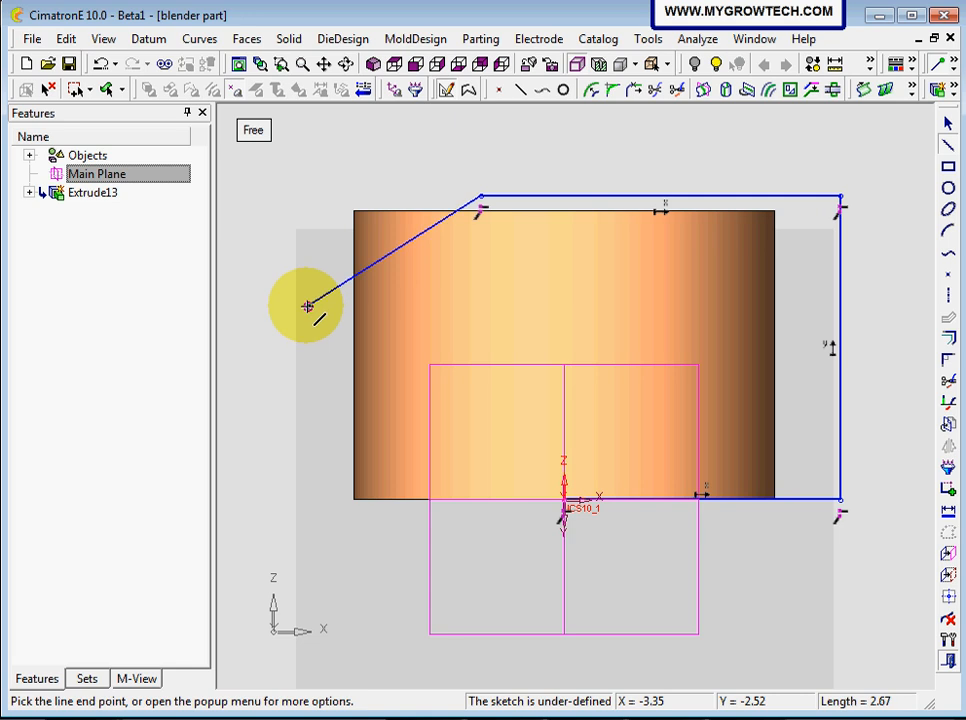
left_click(307, 498)
left_click(564, 498)
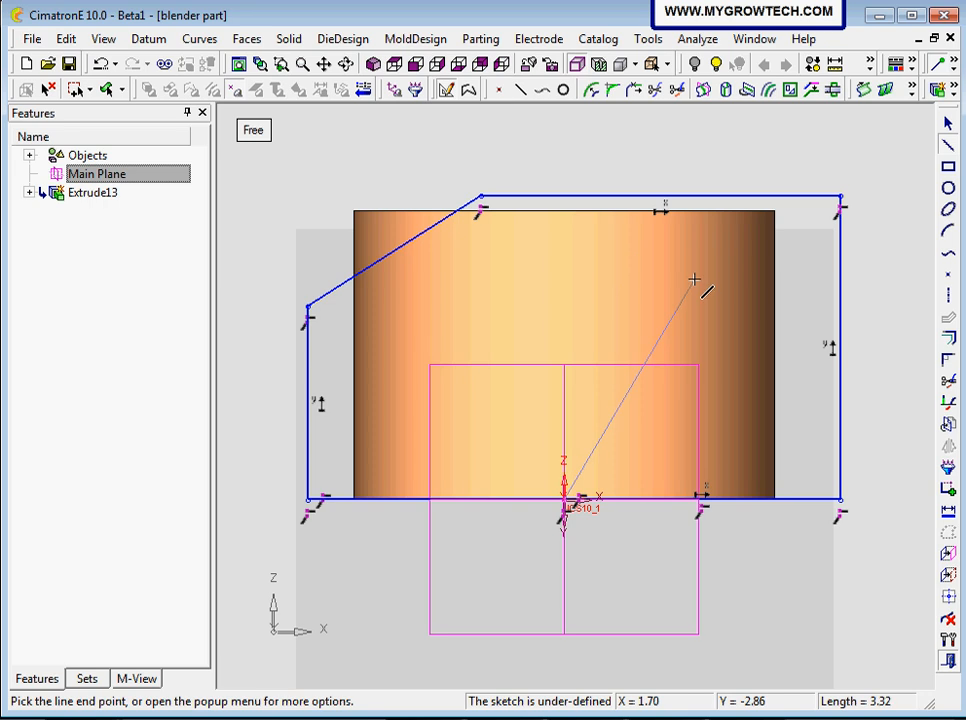
key("Escape")
key("Escape")
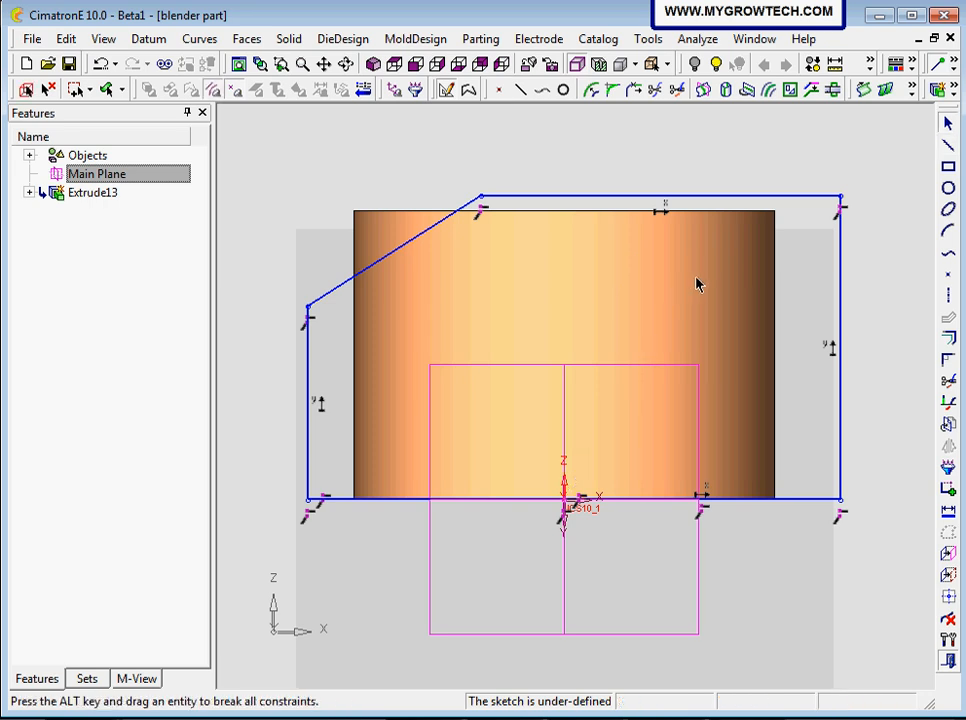
Step: Dimension the outline's right vertical line and set its length to 3.5 in
scroll(670, 334, "down", 2)
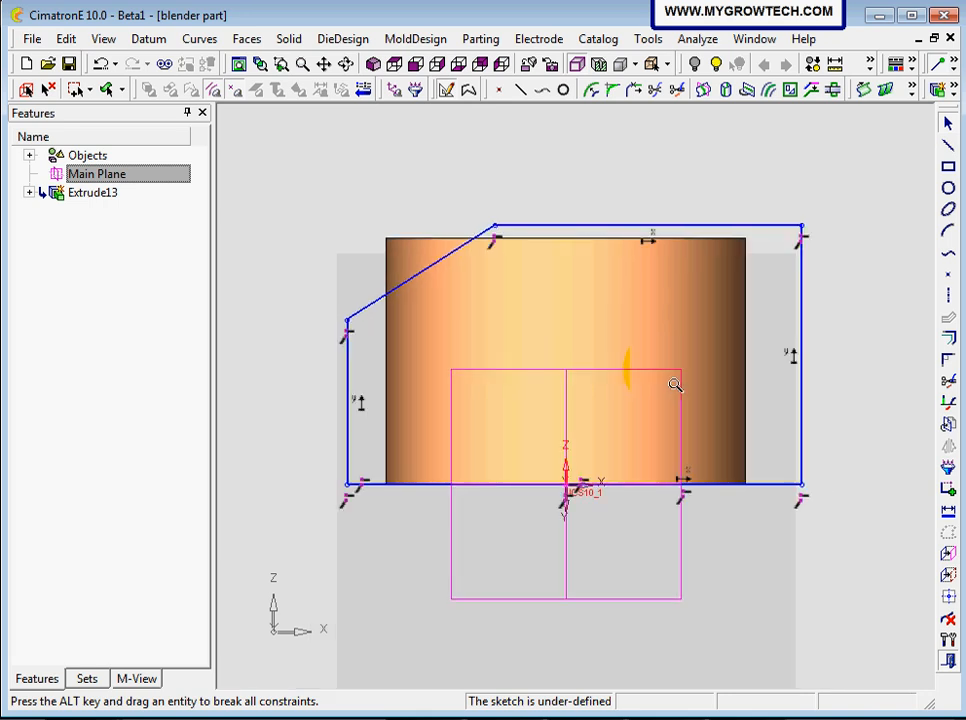
middle_click_drag(635, 322, 628, 327, "ctrl")
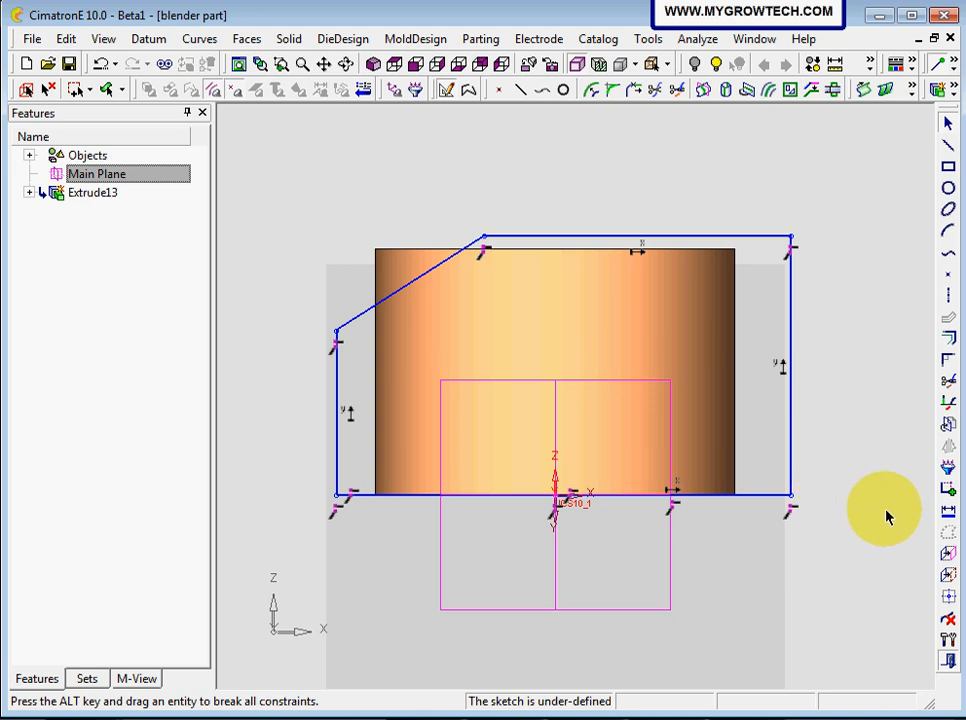
left_click(948, 510)
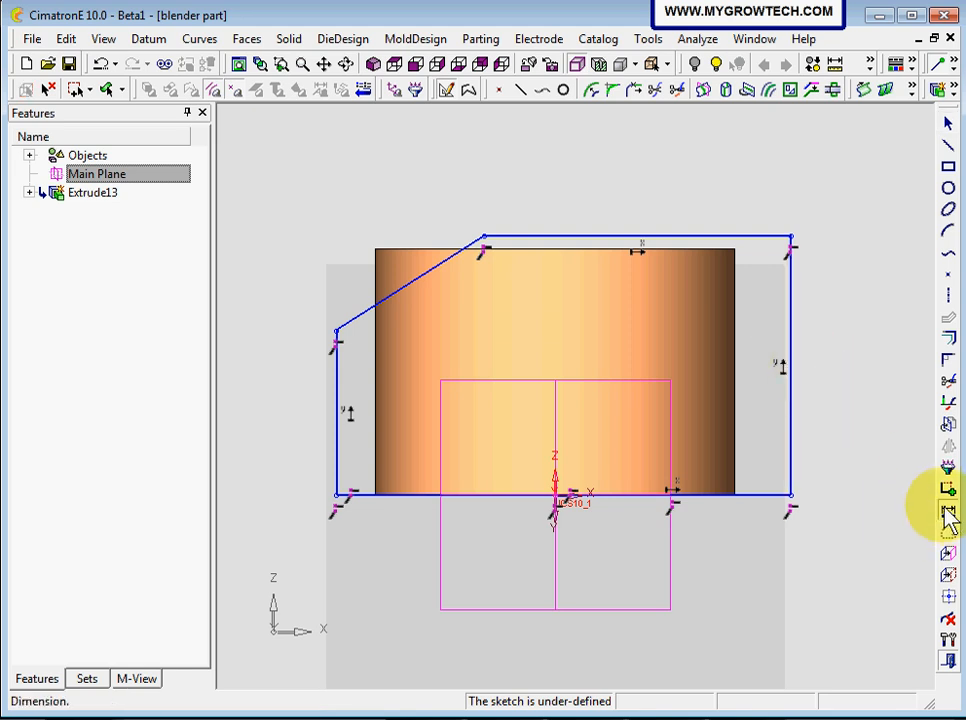
left_click(791, 345)
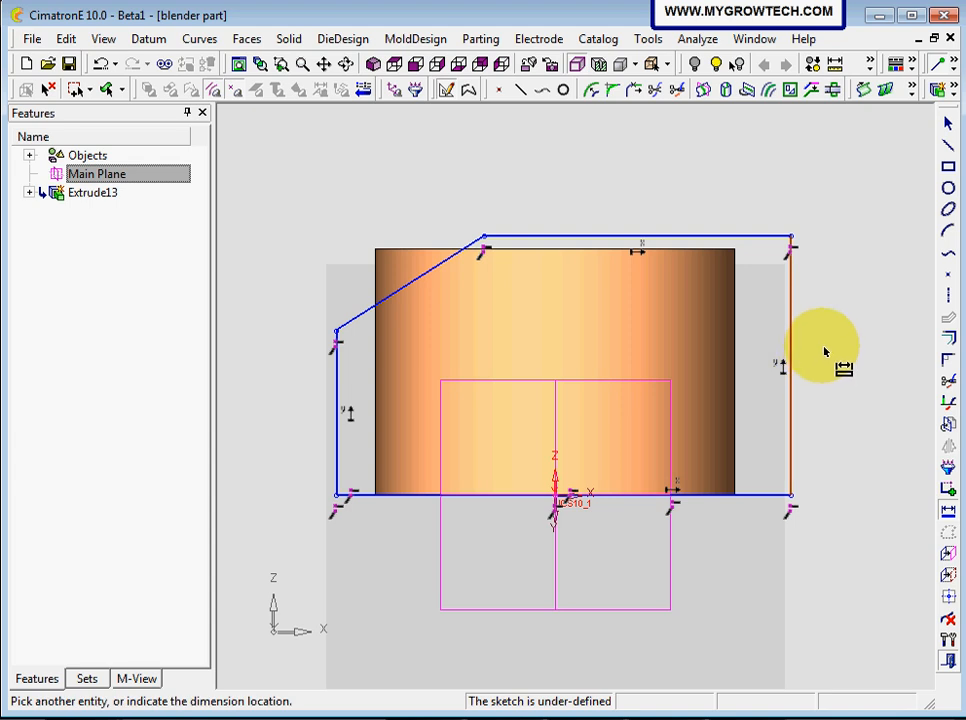
left_click(829, 345)
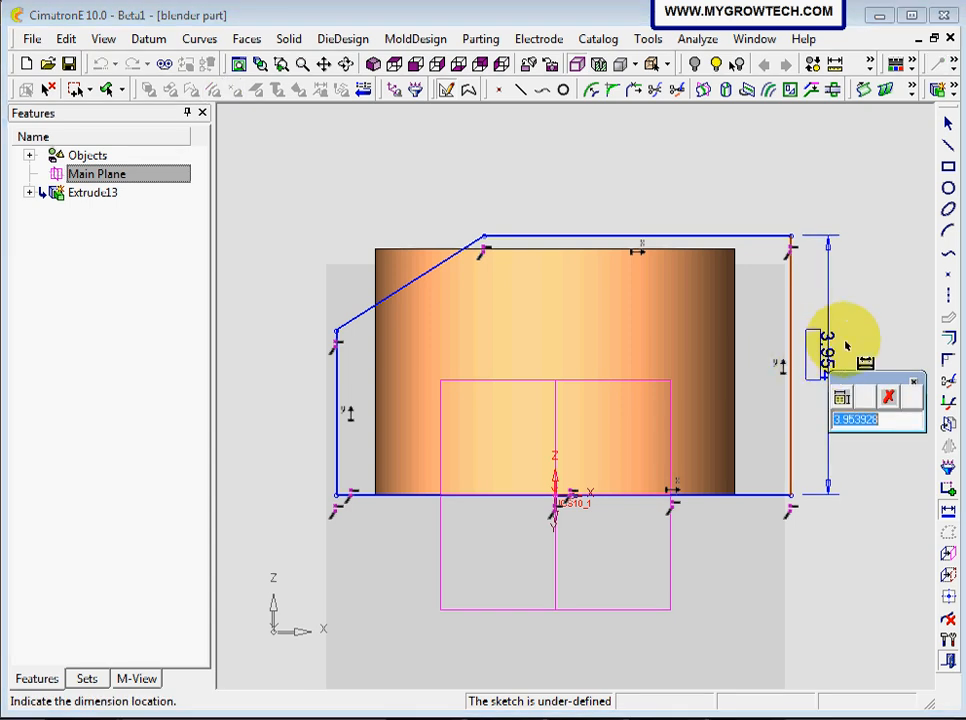
type("3.5")
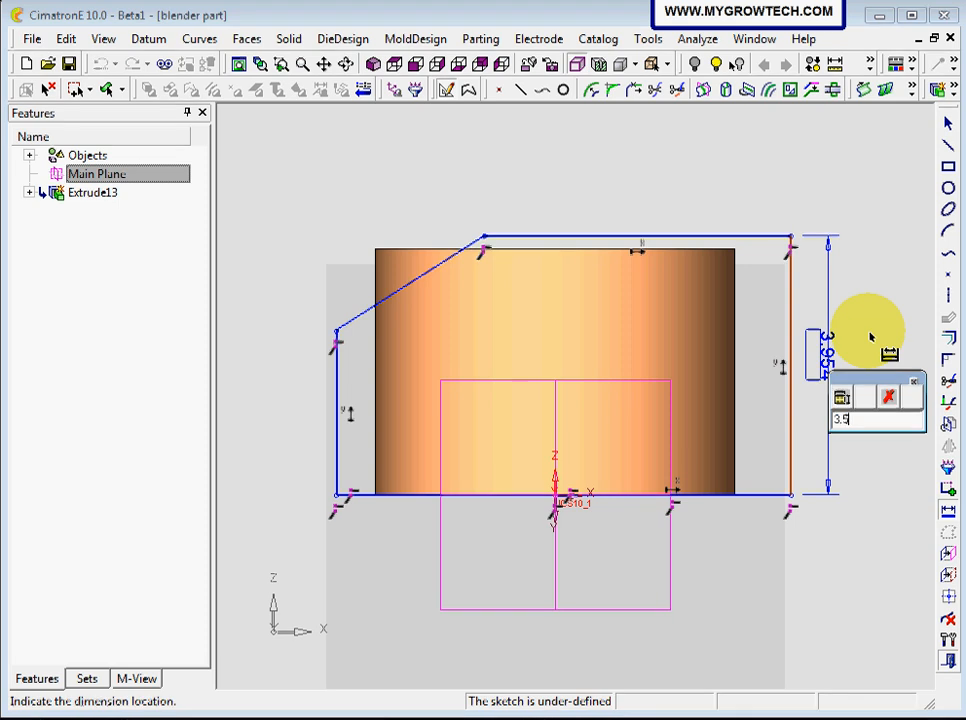
key("Return")
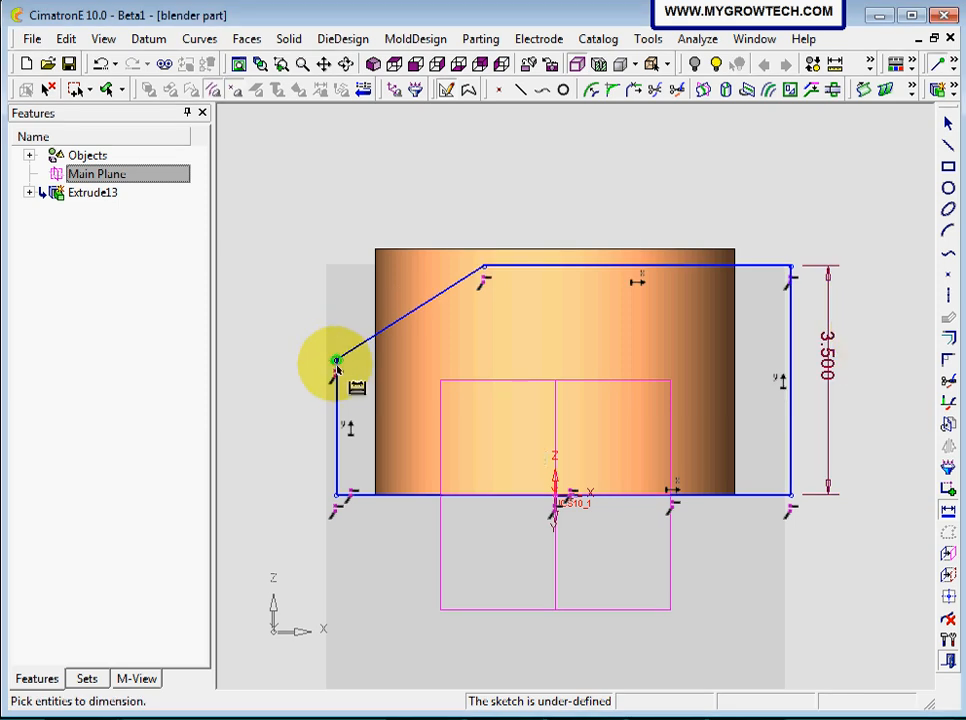
Step: Dimension the left vertical line between its endpoints and set it to 2 in
left_click(337, 361)
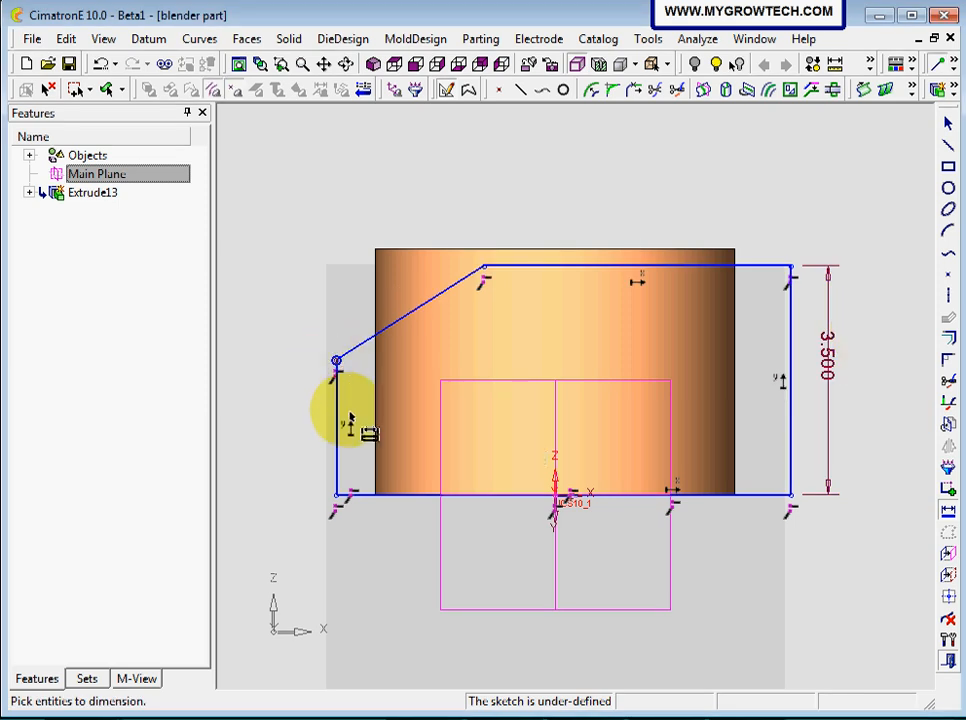
left_click(337, 494)
left_click(289, 418)
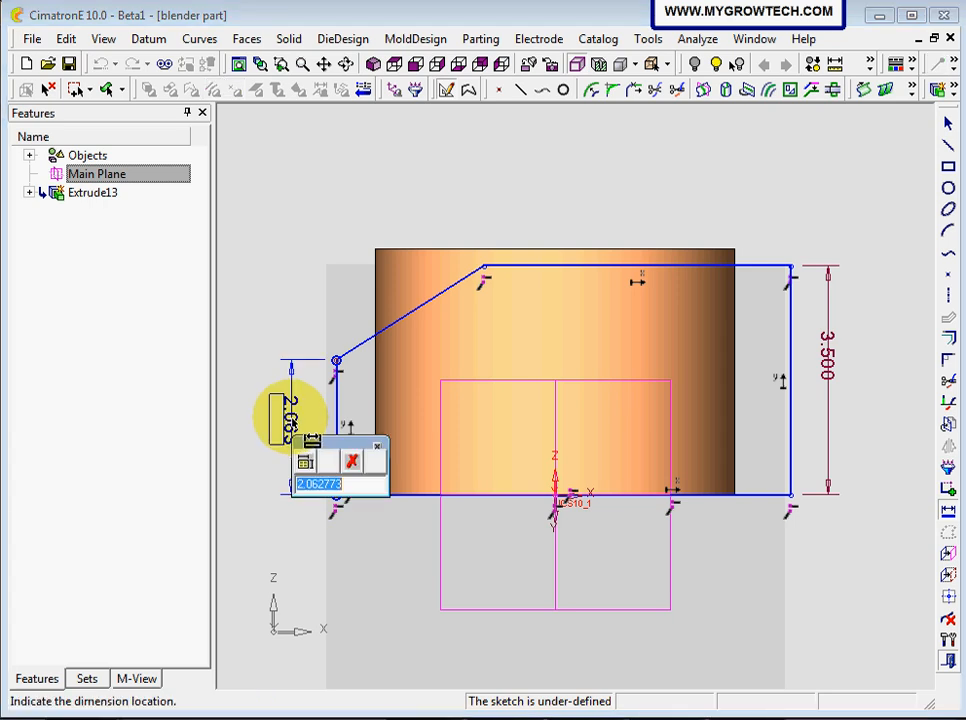
type("2")
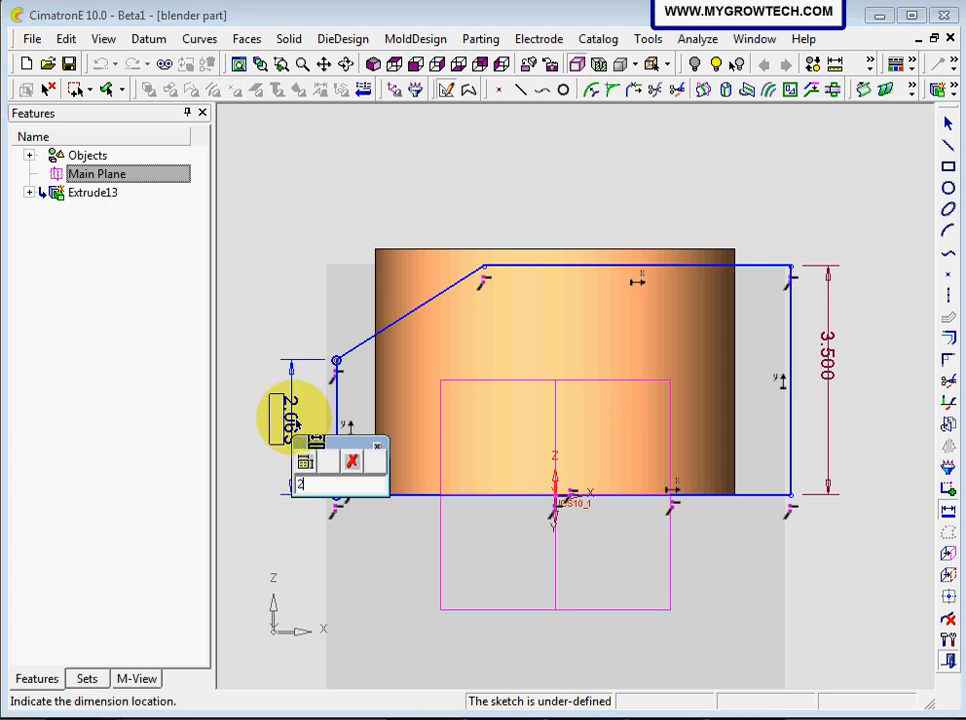
key("Return")
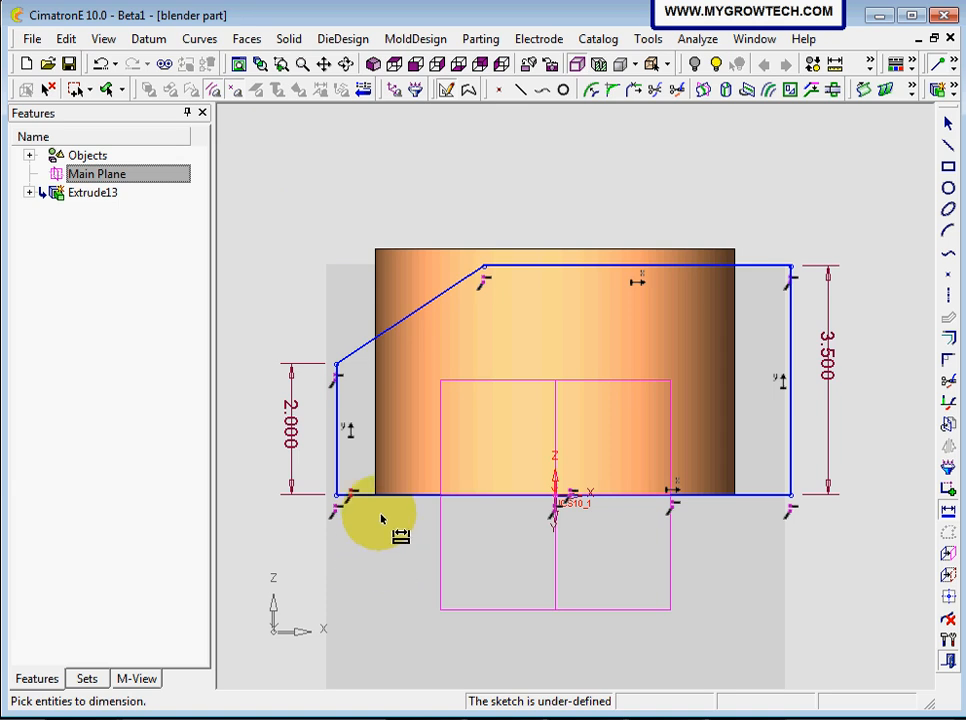
Step: Dimension the base line from the left corner to the origin and set it to 4.5 in
left_click(405, 496)
left_click(412, 554)
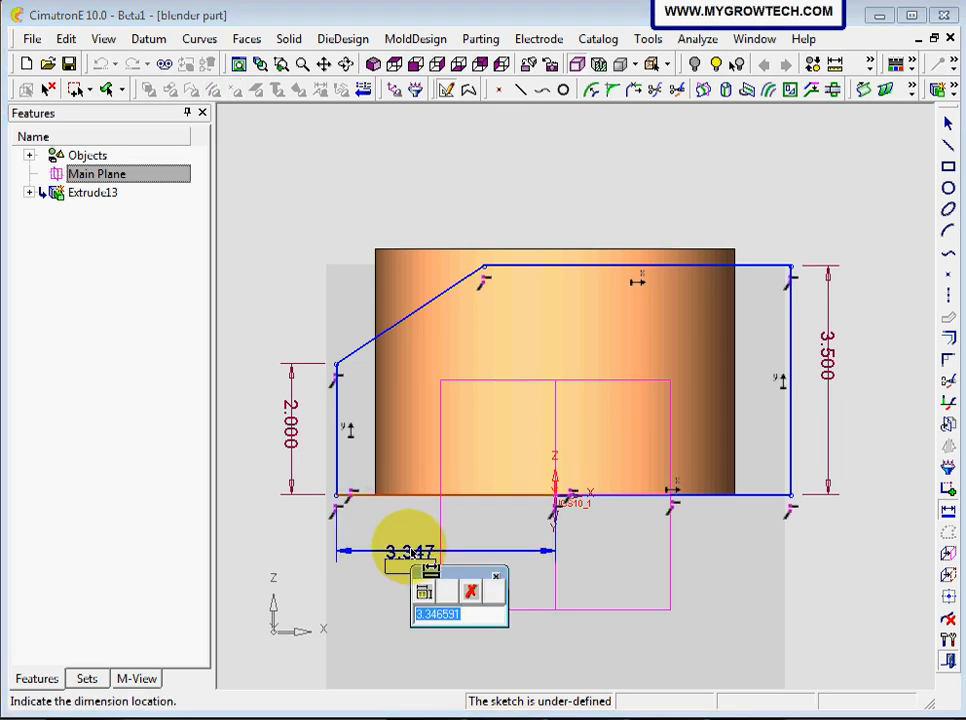
type("4.5")
key("Return")
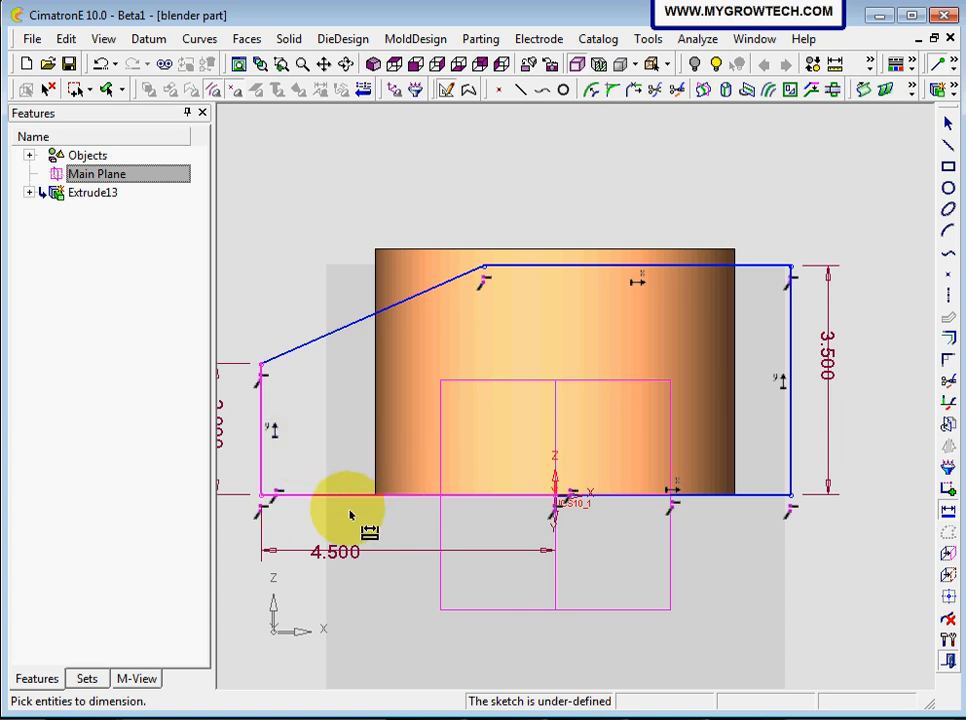
Step: Dimension the distance from the origin to the outline's lower-right corner and set it to 2.8 in
left_click(555, 497)
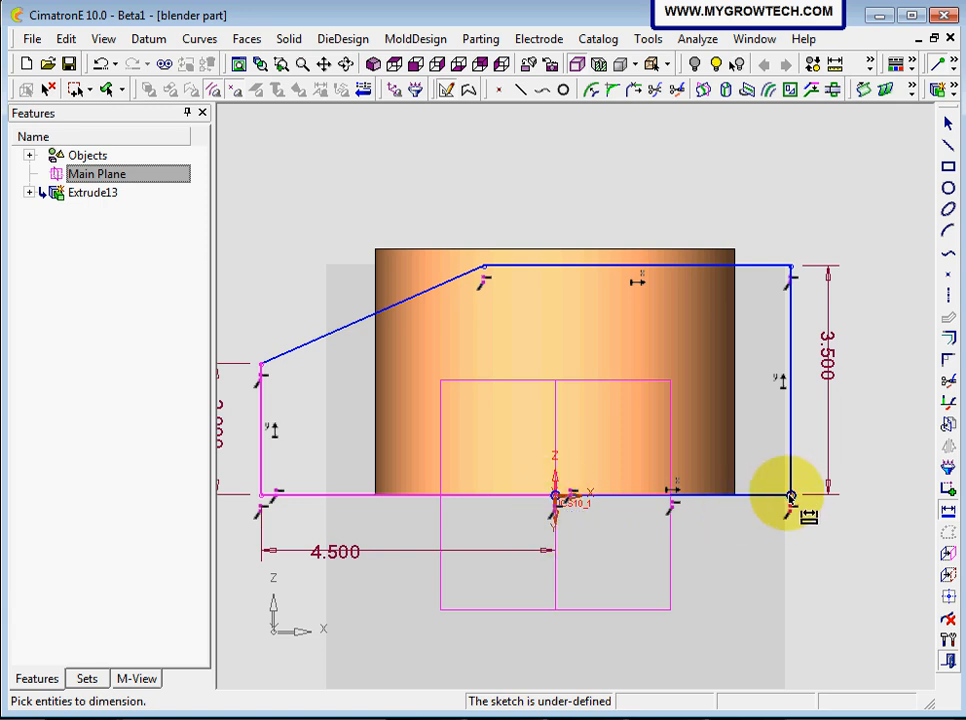
left_click(790, 494)
type("2")
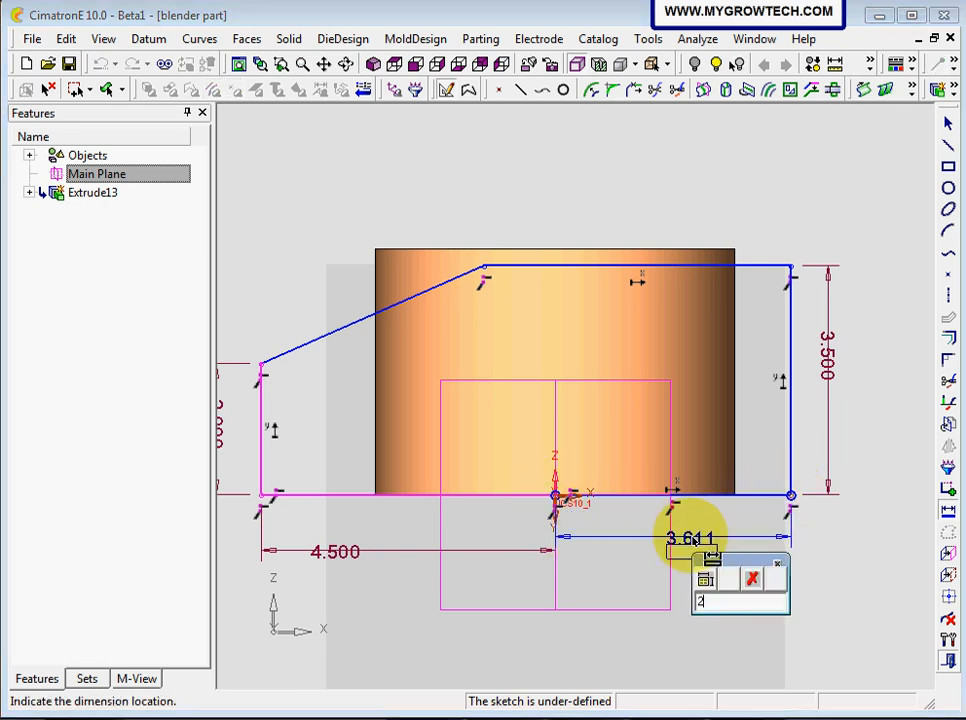
type(".8")
key("Return")
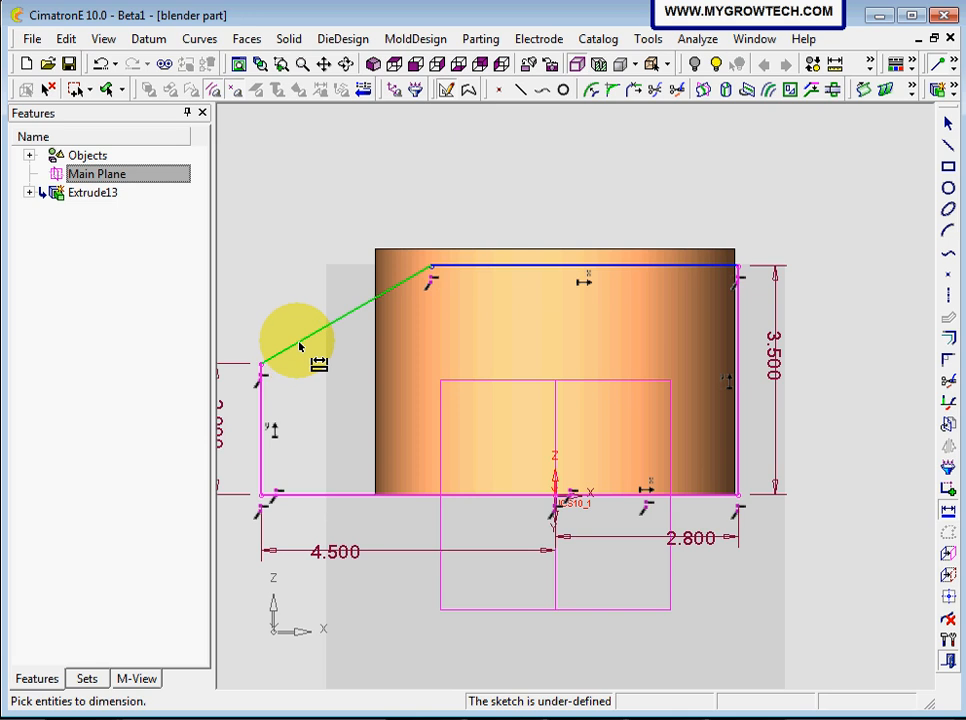
Step: Dimension the angle between the outline's slanted line and left vertical line and set it to 120°
left_click(295, 345)
left_click(261, 392)
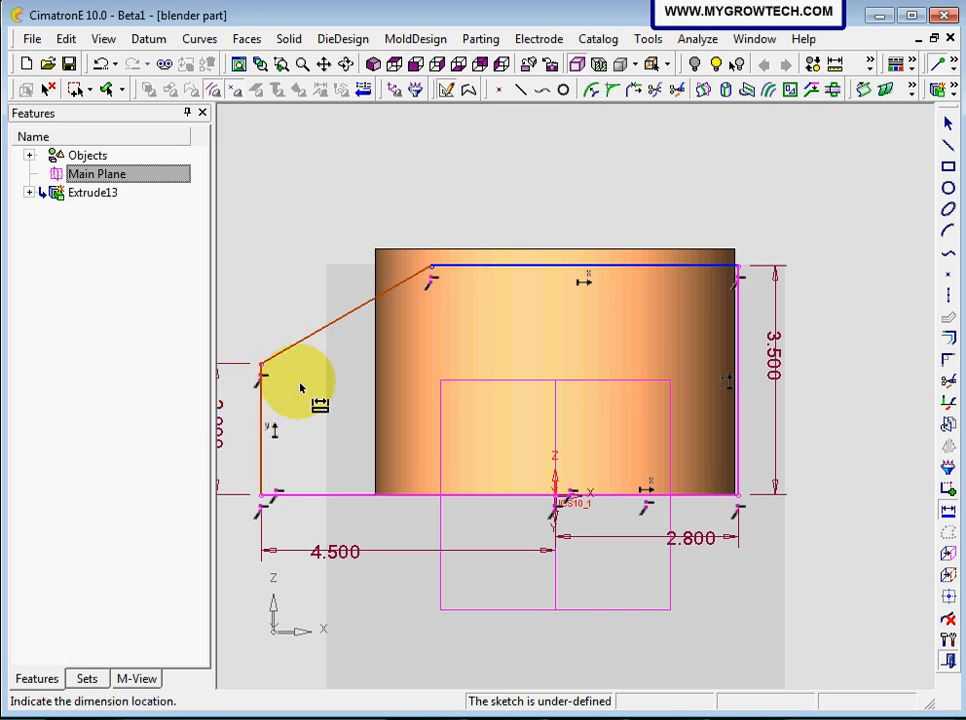
left_click(300, 388)
type("120")
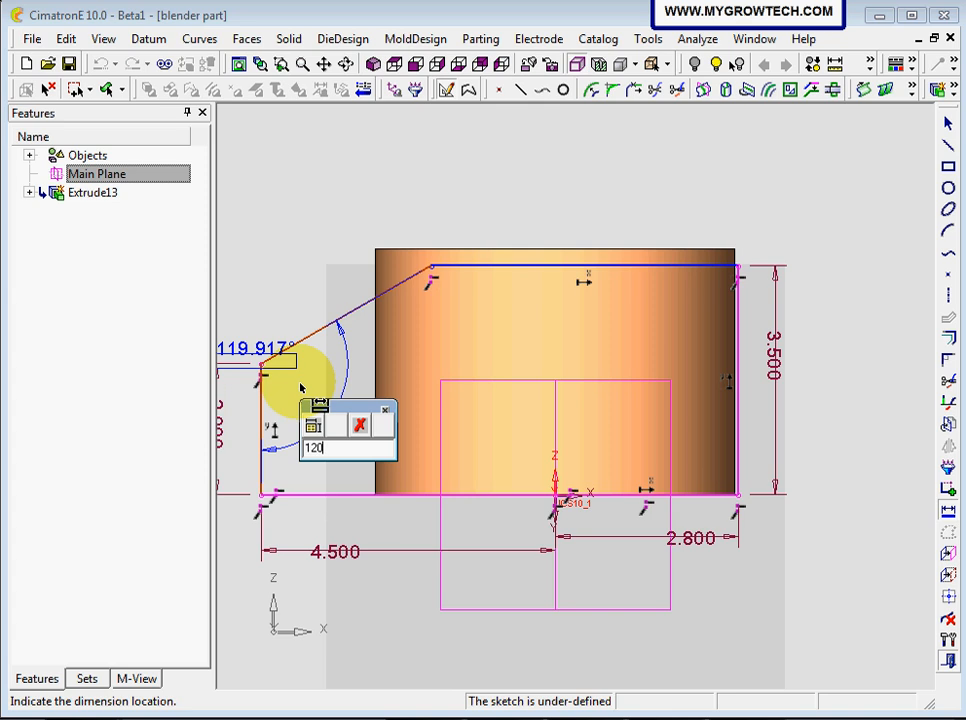
key("Return")
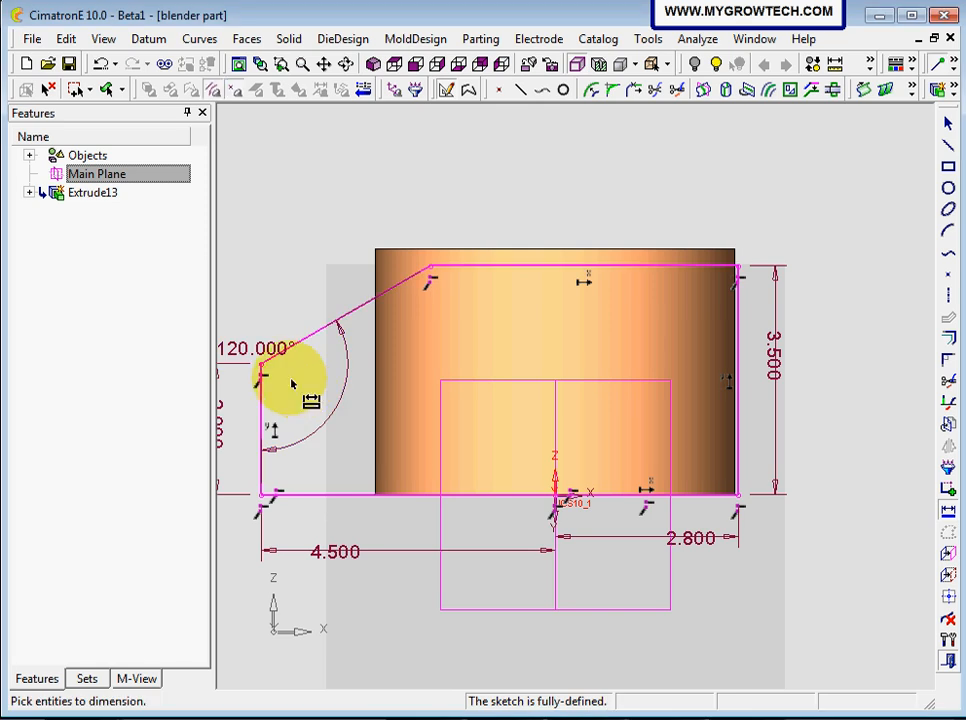
Step: Try to add a length dimension to the outline's top horizontal line, and undo it
mouse_move(510, 345)
right_mouse_down("ctrl")
mouse_move(538, 321)
mouse_move(561, 345)
mouse_move(517, 356)
mouse_move(444, 263)
mouse_move(433, 187)
right_mouse_up("ctrl")
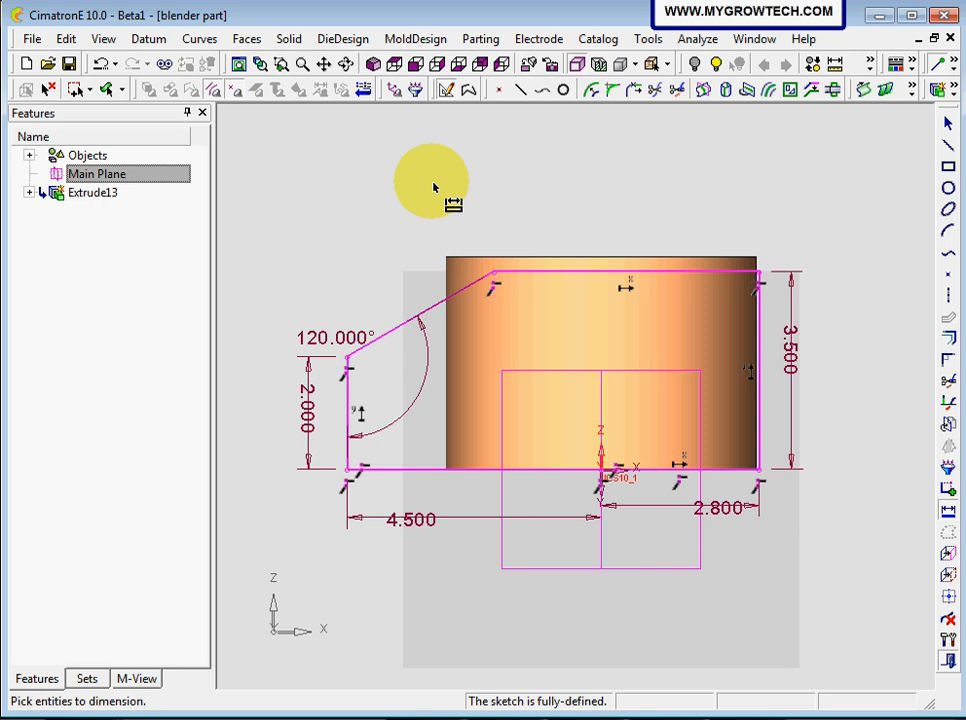
left_click(565, 272)
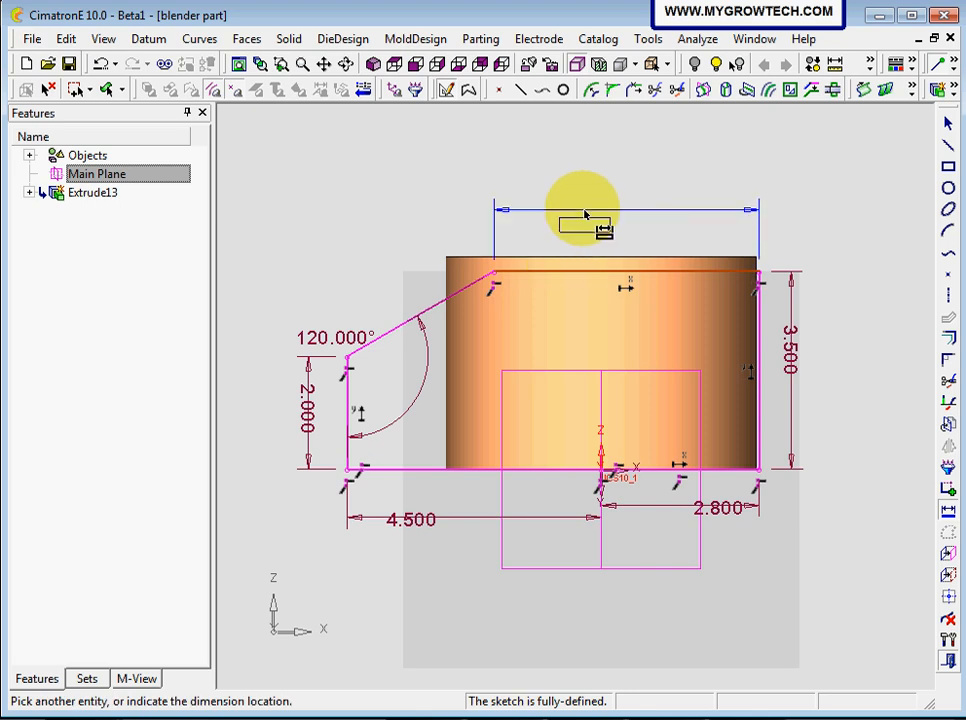
left_click(585, 213)
key("Return")
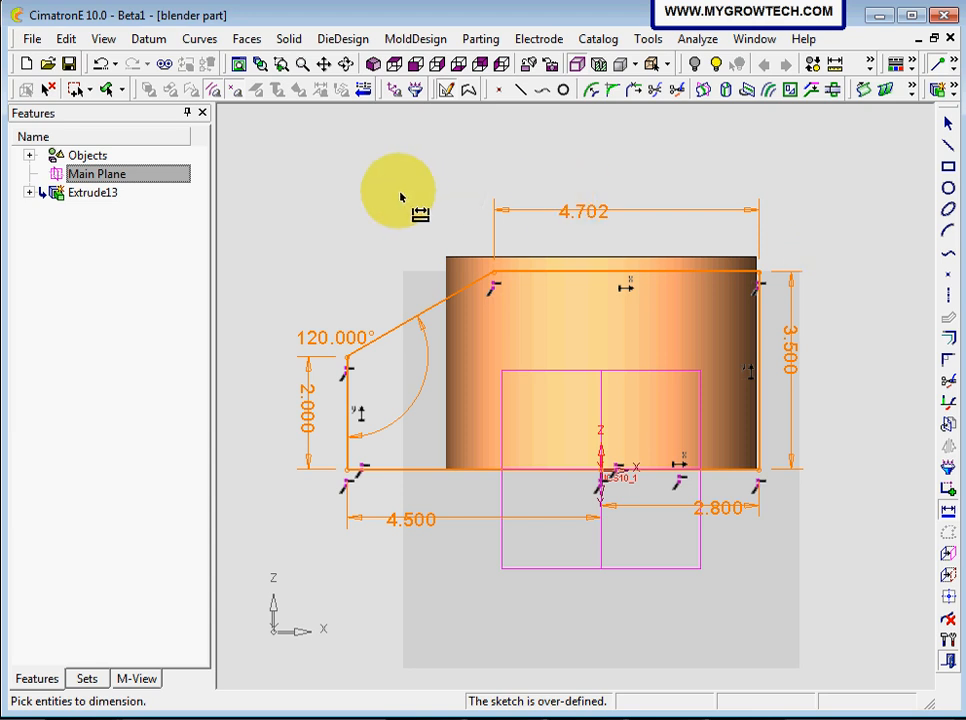
left_click(103, 66)
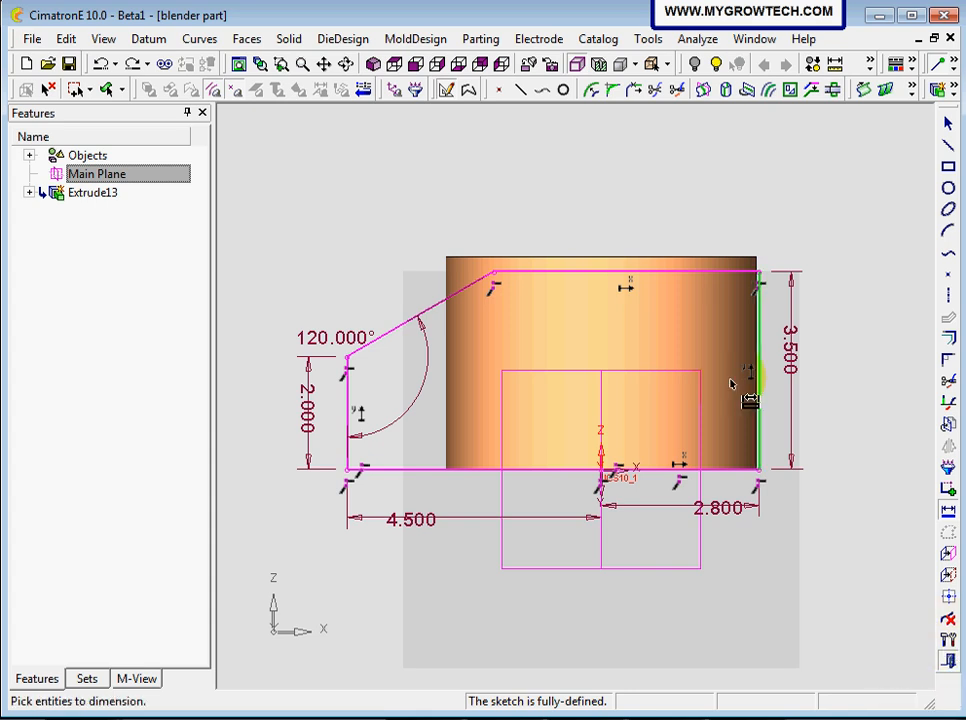
Step: Exit the sketcher keeping the profile, show the model in isometric view and clear the selection
right_click(660, 158)
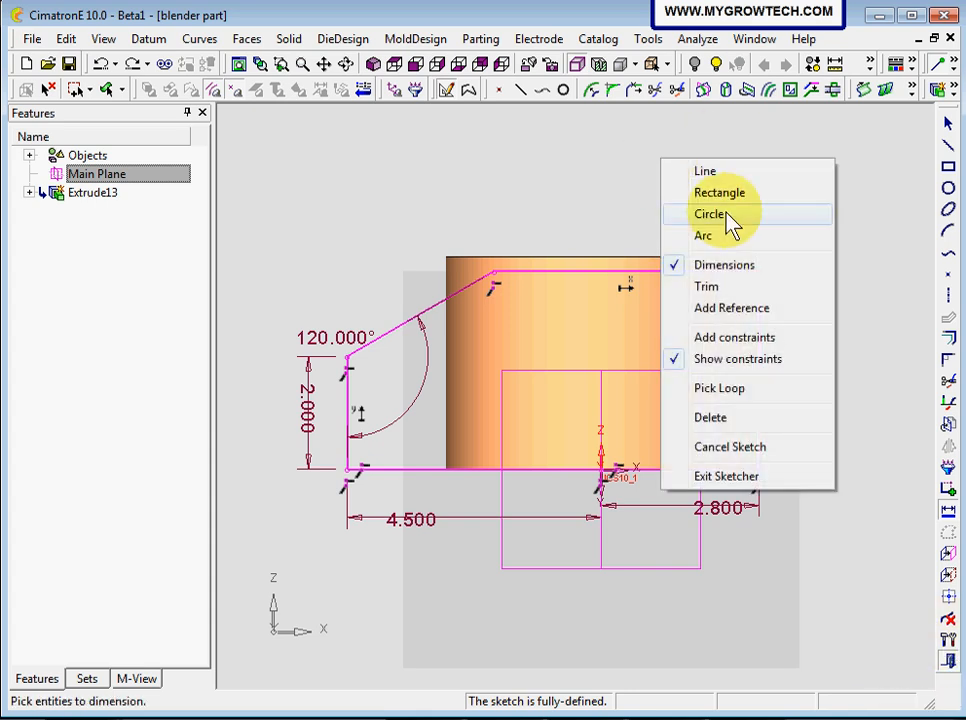
left_click(725, 476)
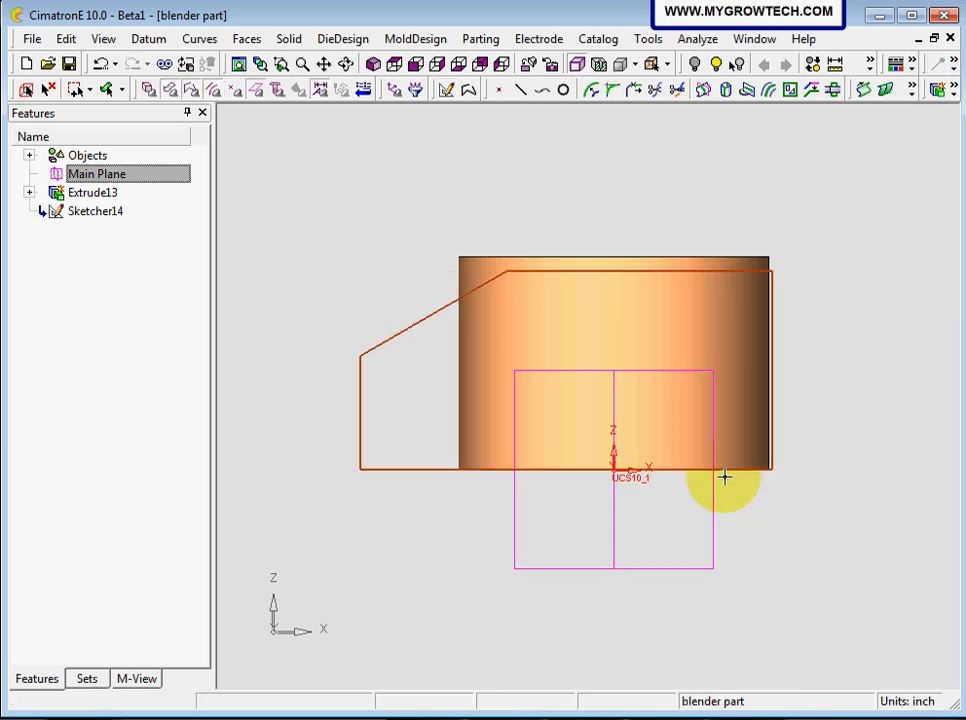
left_click(373, 65)
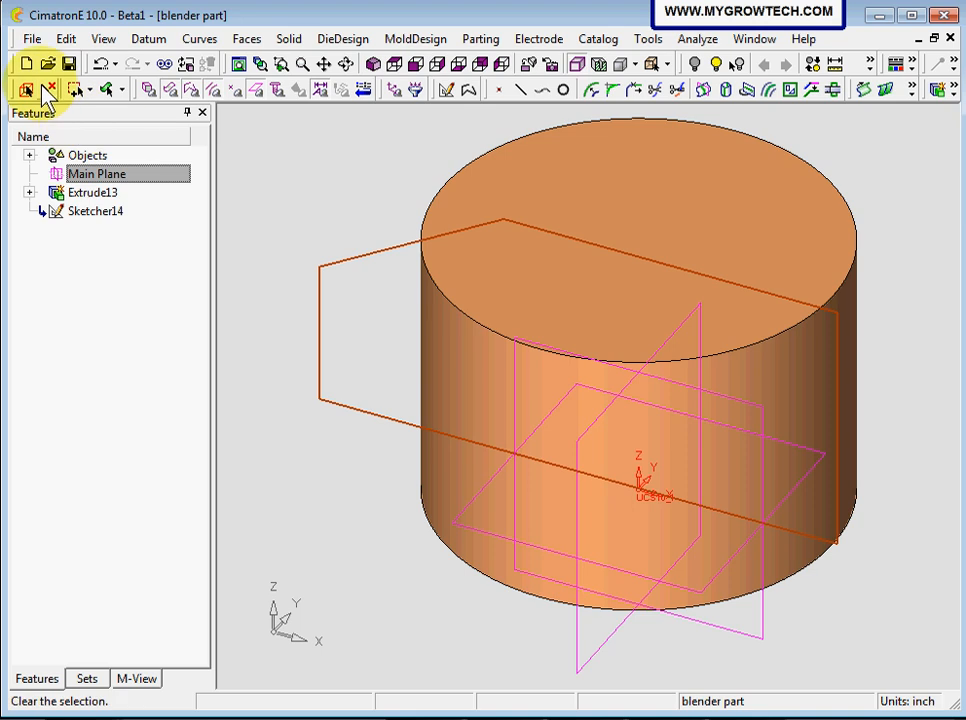
left_click(46, 89)
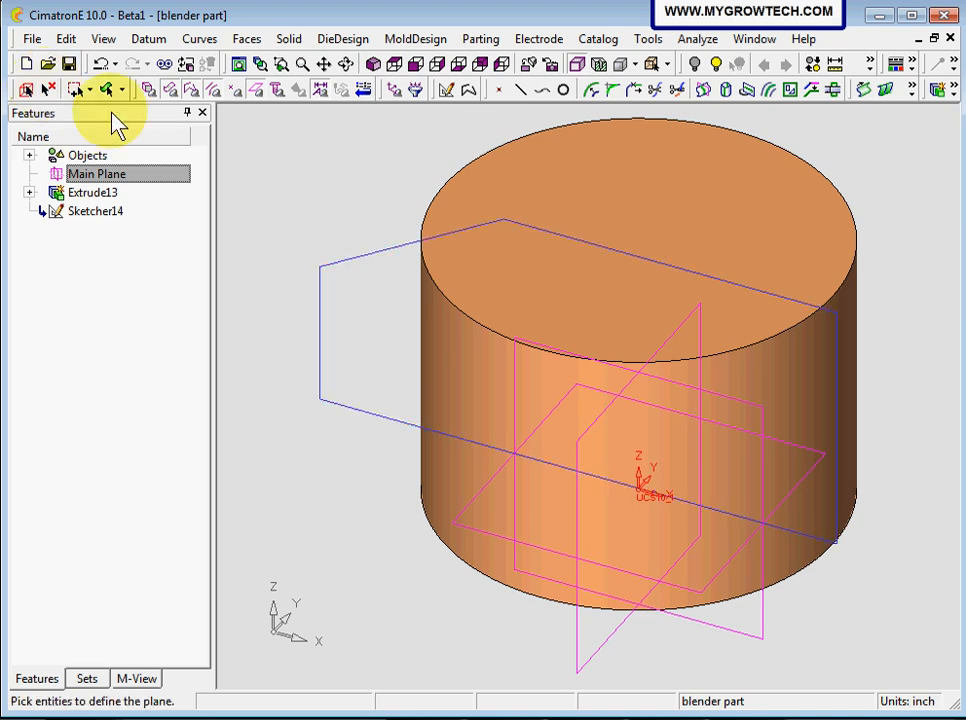